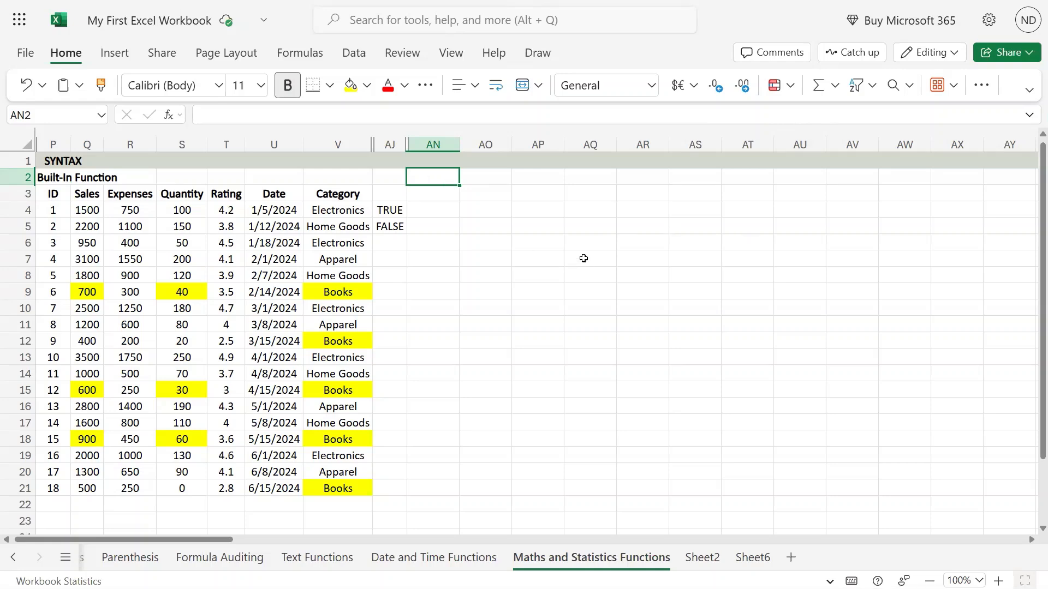
# Enter the heading COUNT in cell AN2
pyautogui.write('COUNT')
pyautogui.press('Return')
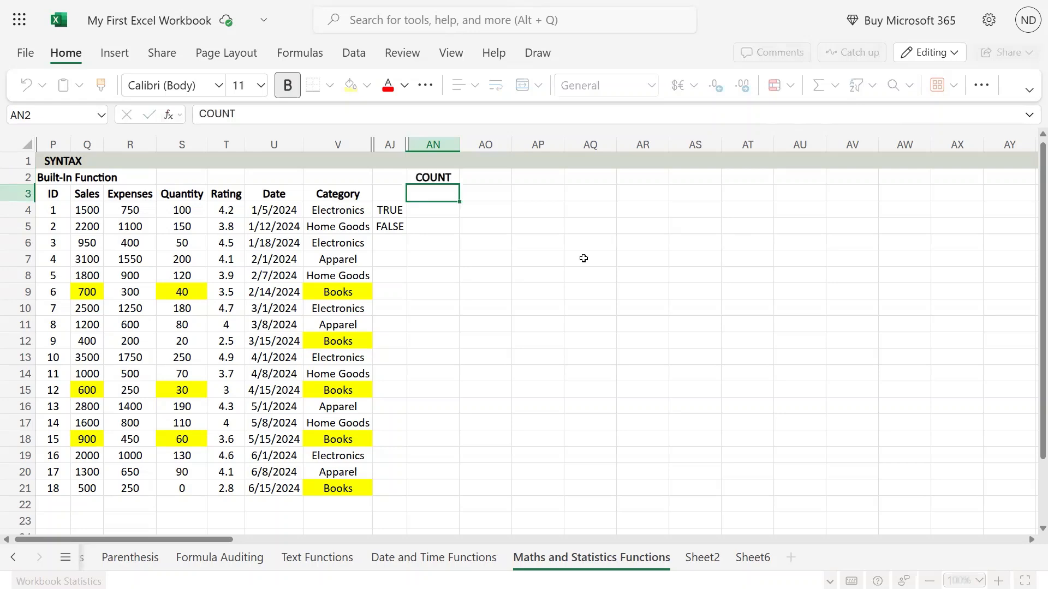
pyautogui.press('Up')
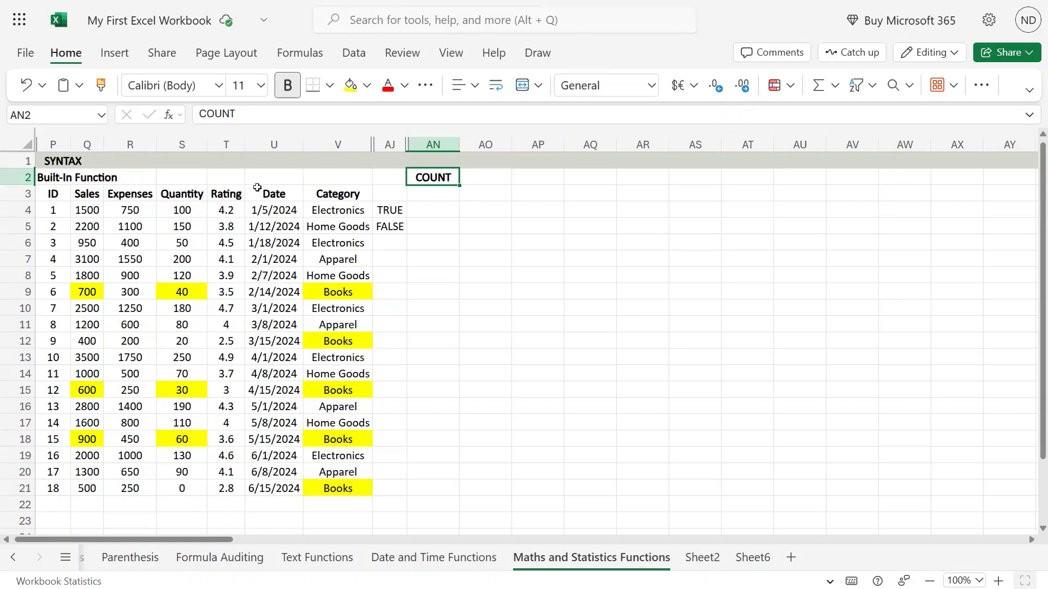
# Select the Quantity values in S4:S21 and look over the numbers in that column
pyautogui.moveTo(197, 213); pyautogui.dragTo(173, 487)
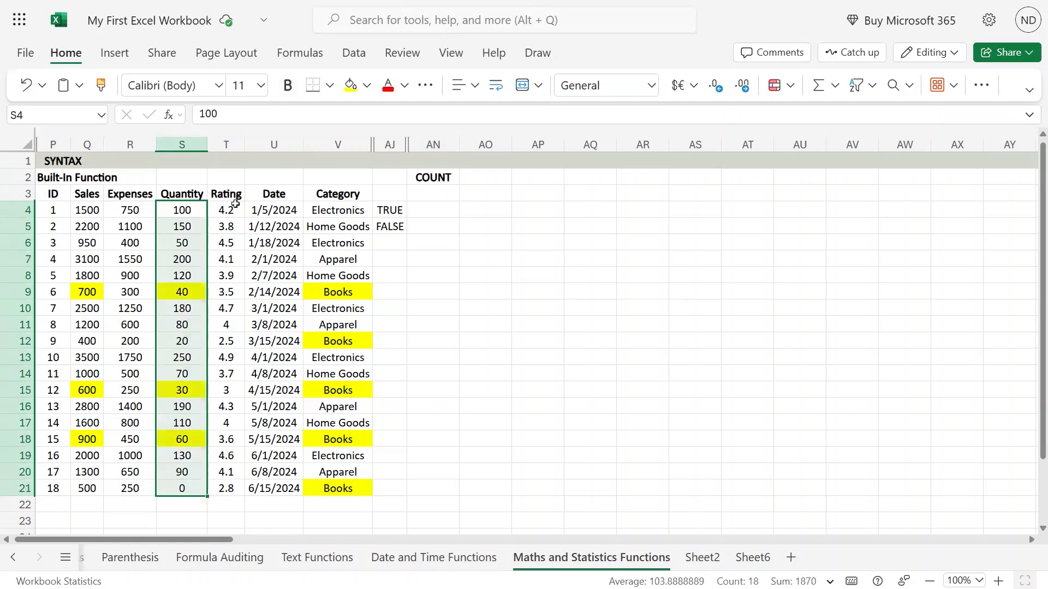
pyautogui.moveTo(523, 2)
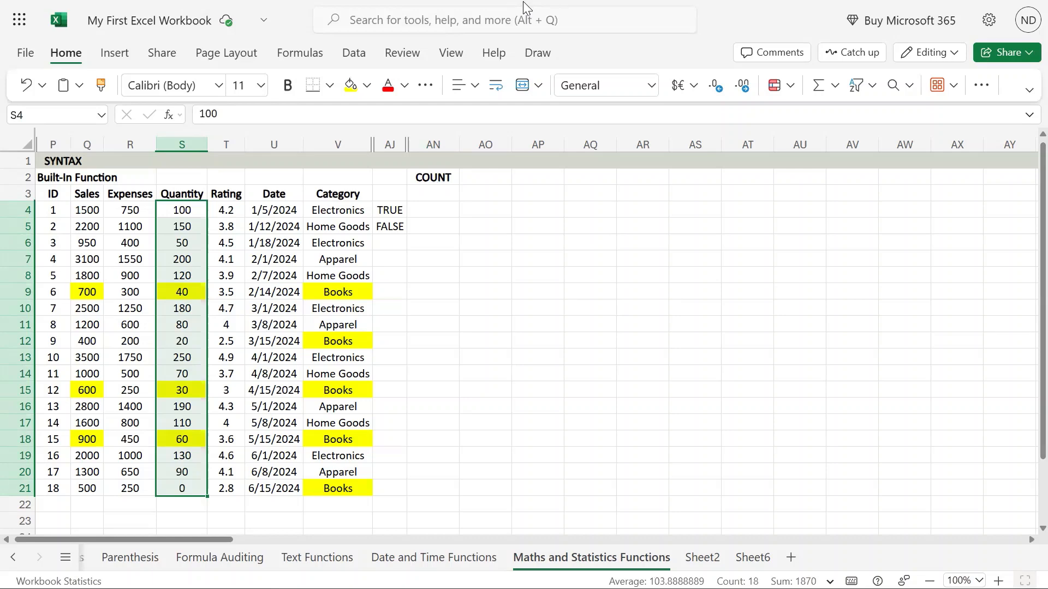
pyautogui.scroll(-2, 543, 276)
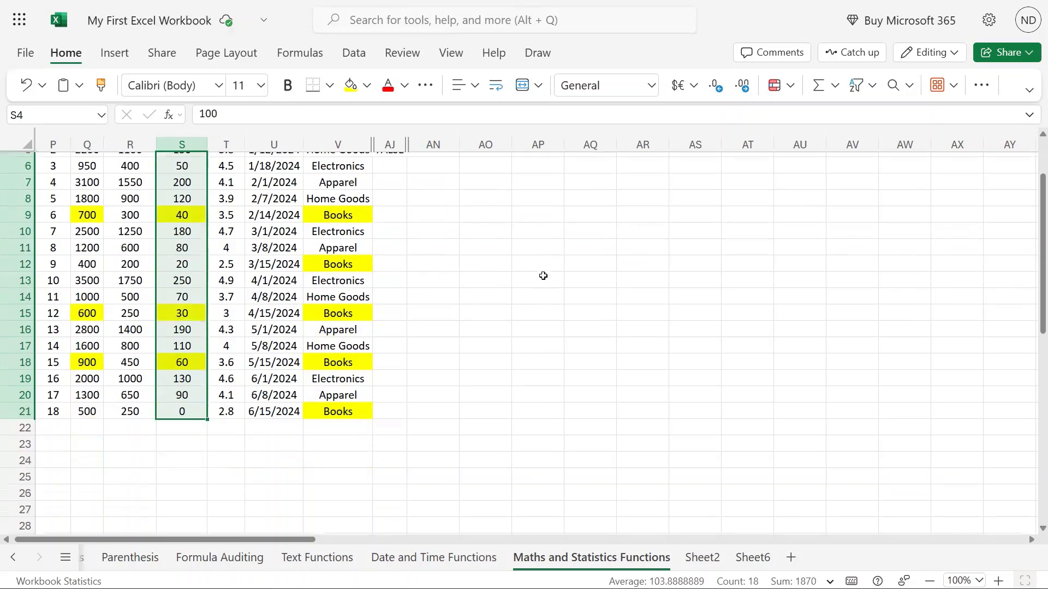
pyautogui.scroll(2, 543, 276)
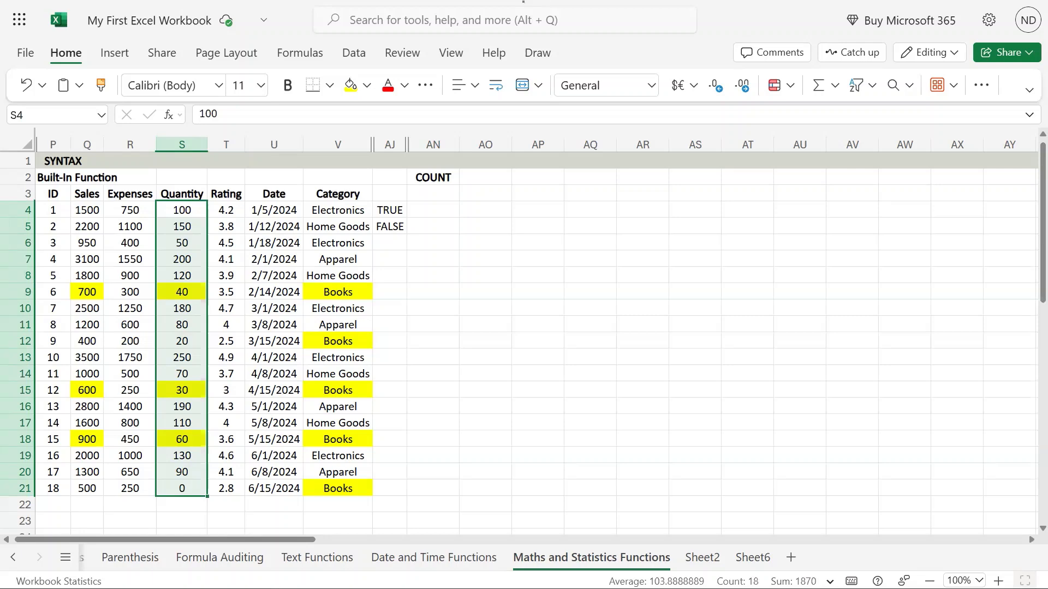
# Enter the COUNT syntax text in cell AN1 as "COUNT(No1 [, No2, No3,...No255"
pyautogui.click(442, 163)
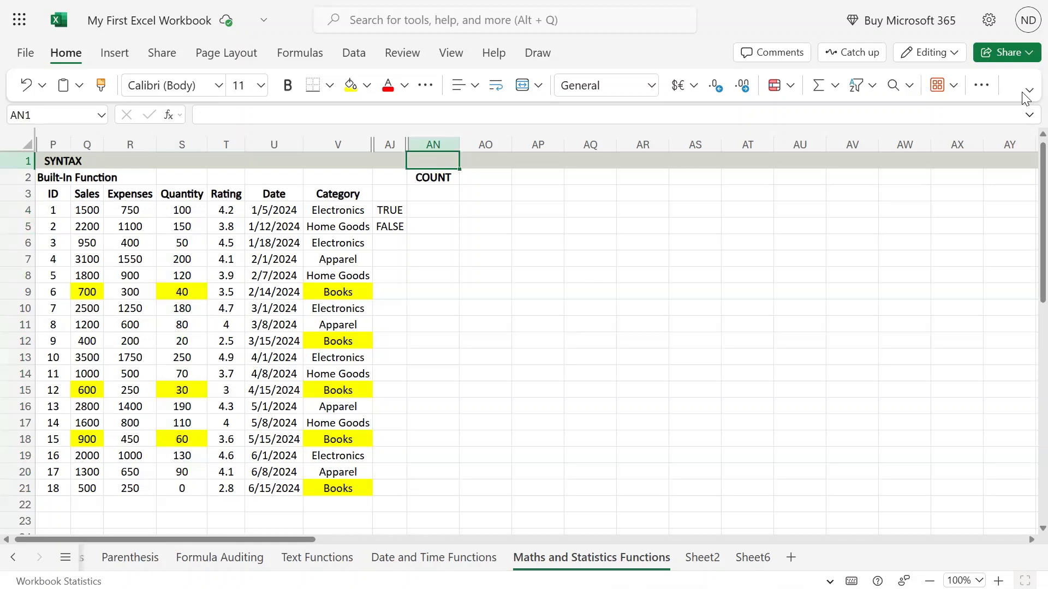
pyautogui.write('COUNT(')
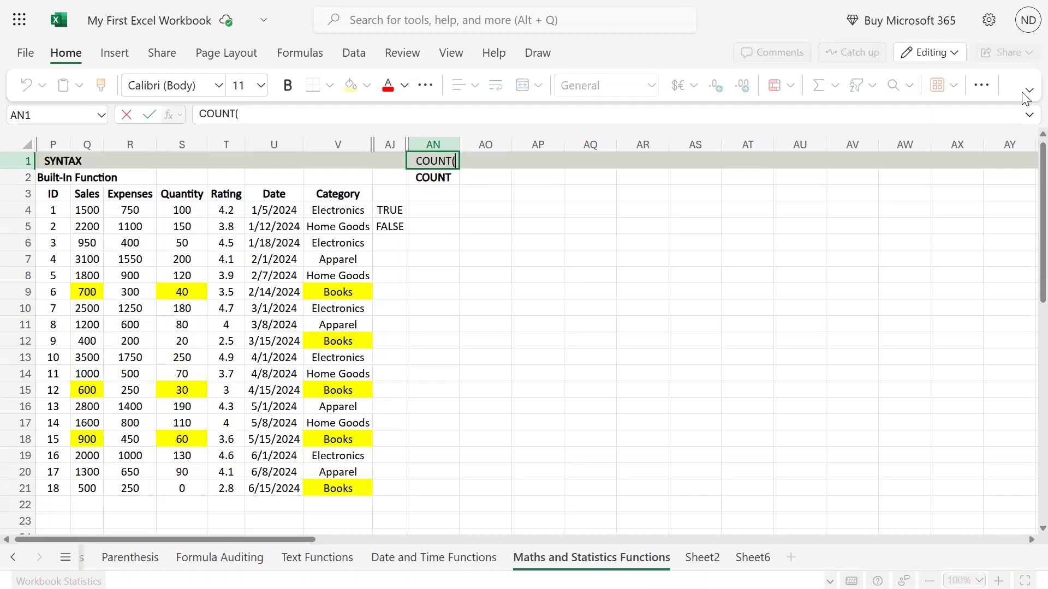
pyautogui.write('No1 [, No')
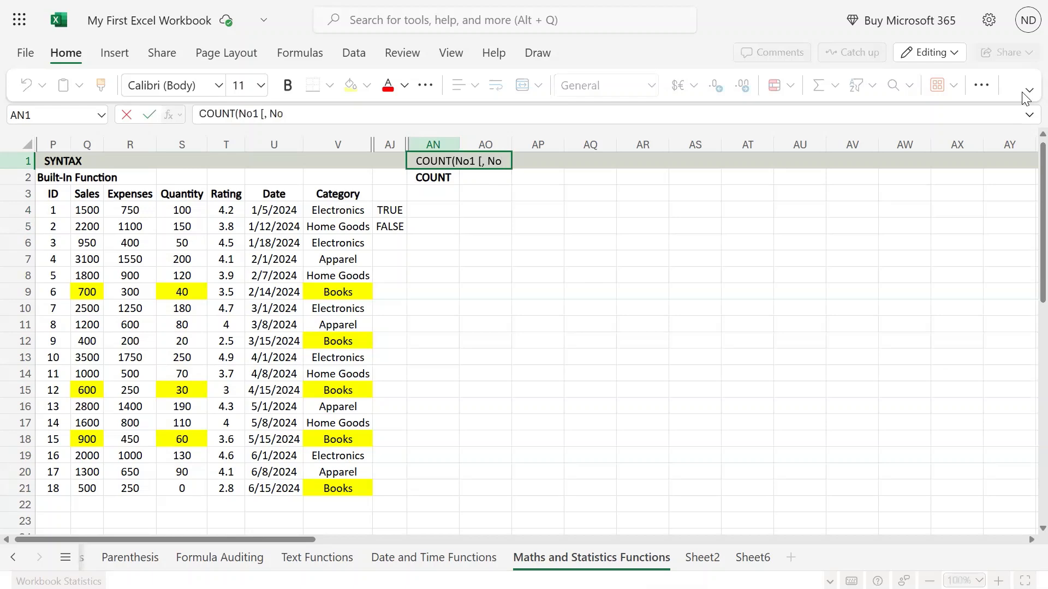
pyautogui.write('2, No3')
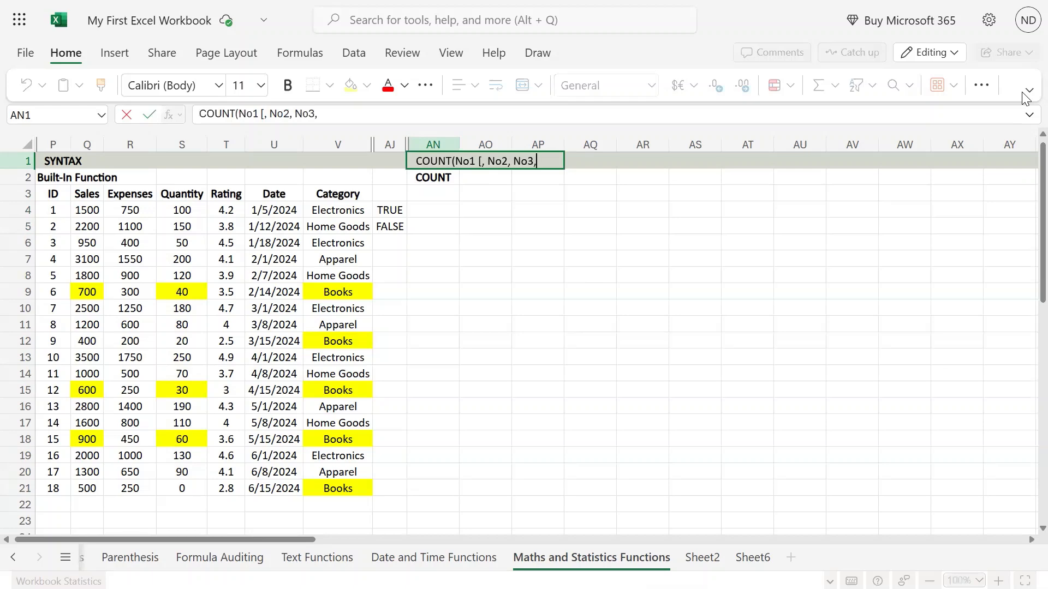
pyautogui.write(',...No255')
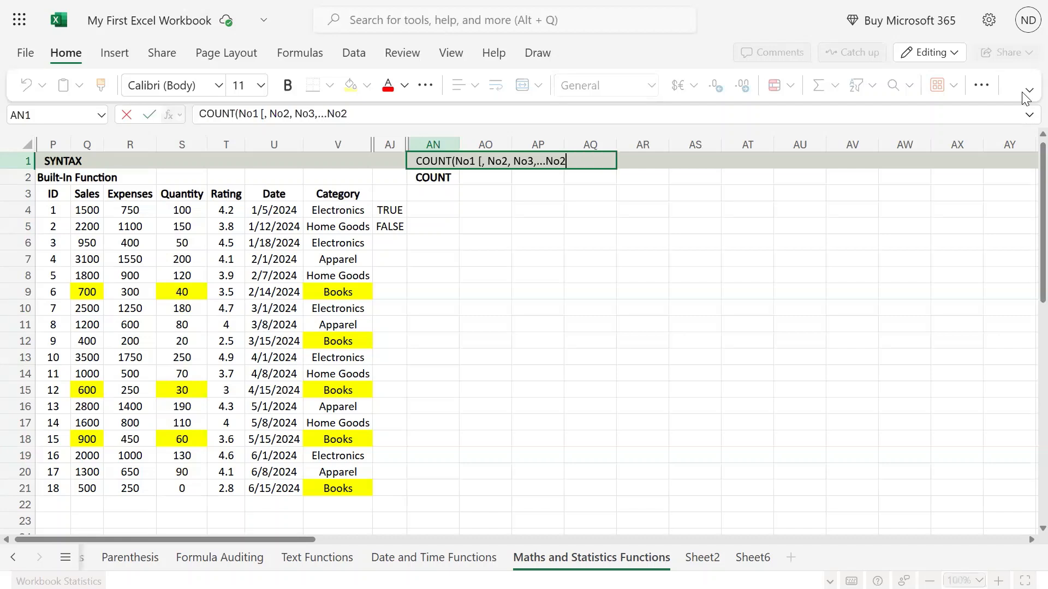
# Correct the syntax text in AN1 by adding a comma before No255 and closing it with "])"
pyautogui.press('Left')
pyautogui.press('Left')
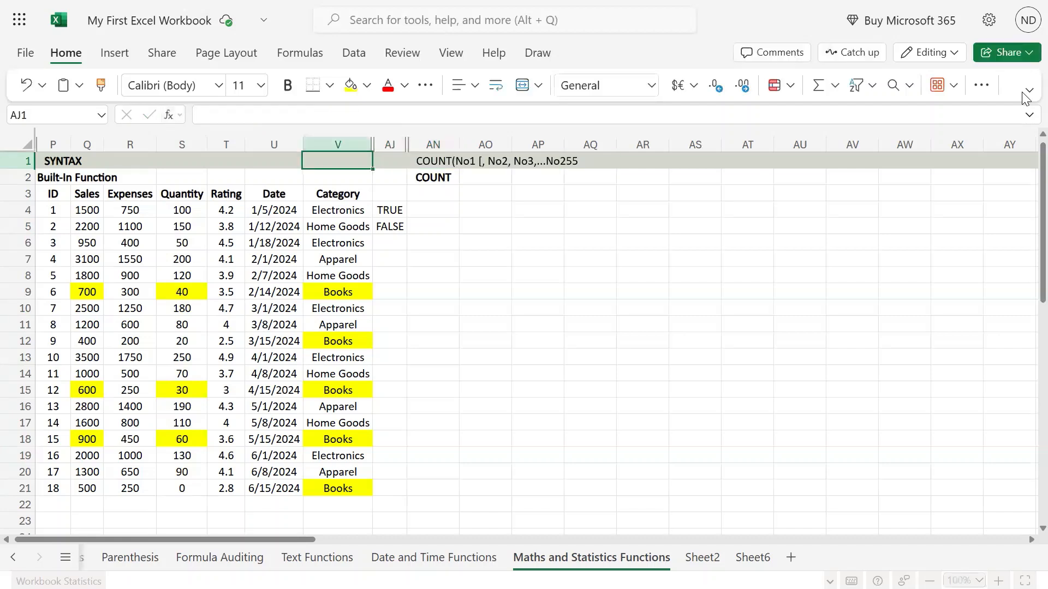
pyautogui.press('Right')
pyautogui.press('Right')
pyautogui.press('Right')
pyautogui.press('Left')
pyautogui.press('F2')
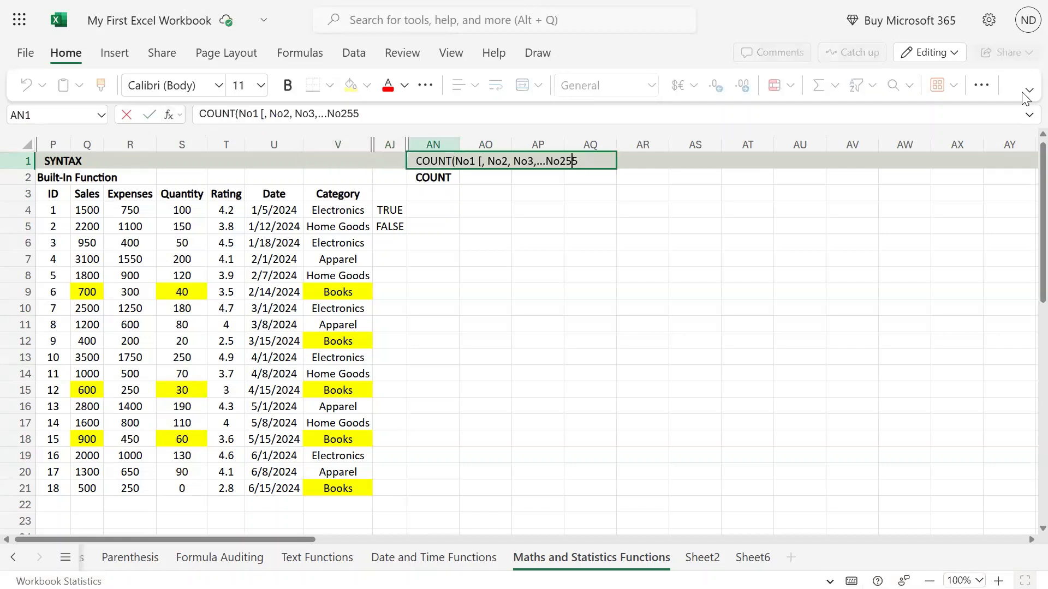
pyautogui.press('Left')
pyautogui.press('Left')
pyautogui.press('Left')
pyautogui.press('Left')
pyautogui.press('Left')
pyautogui.press('Left')
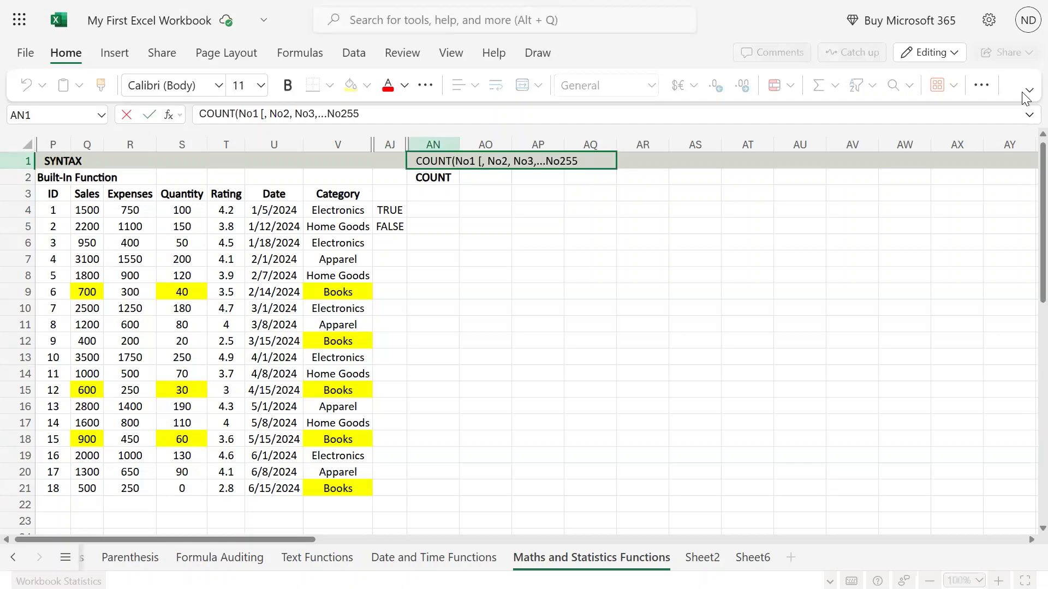
pyautogui.write(',')
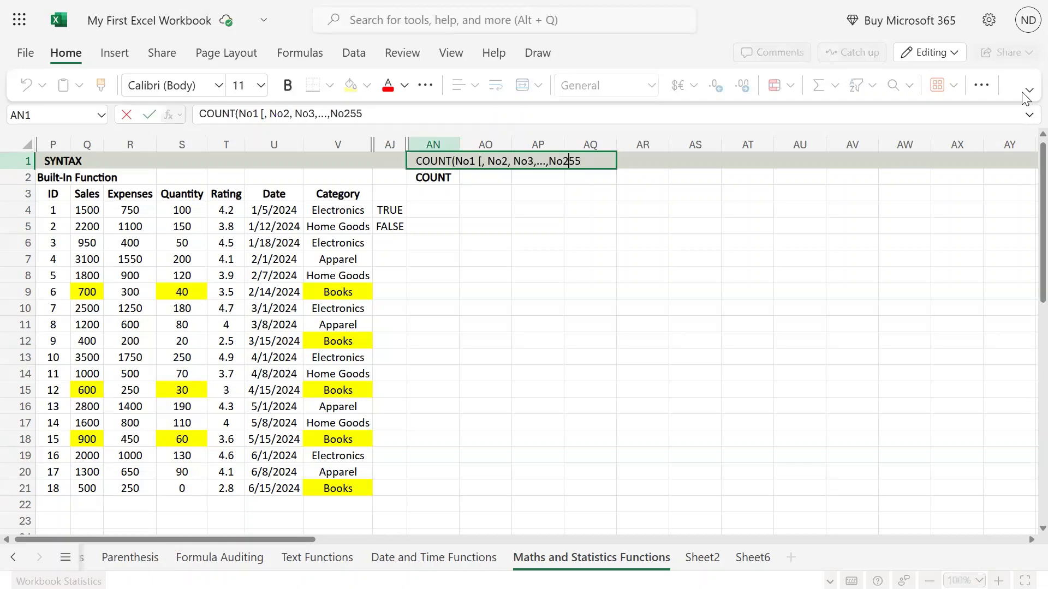
pyautogui.press('Right')
pyautogui.press('Right')
pyautogui.write('])')
pyautogui.press('Return')
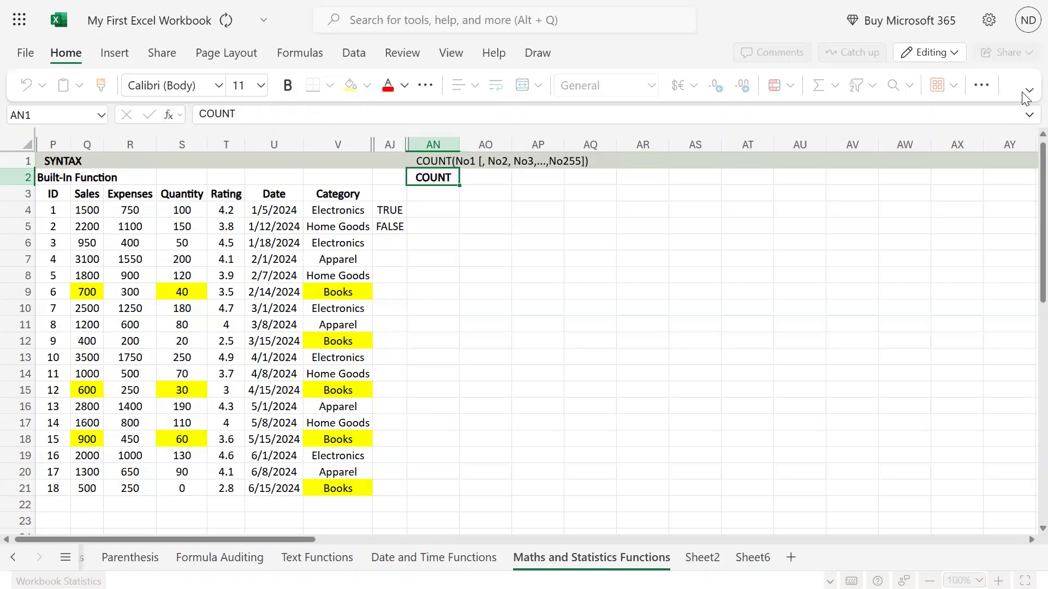
# Select the Rating values in T4:T14 to examine them as individual numeric arguments
pyautogui.press('Left')
pyautogui.press('Left')
pyautogui.press('Left')
pyautogui.press('Left')
pyautogui.press('Down')
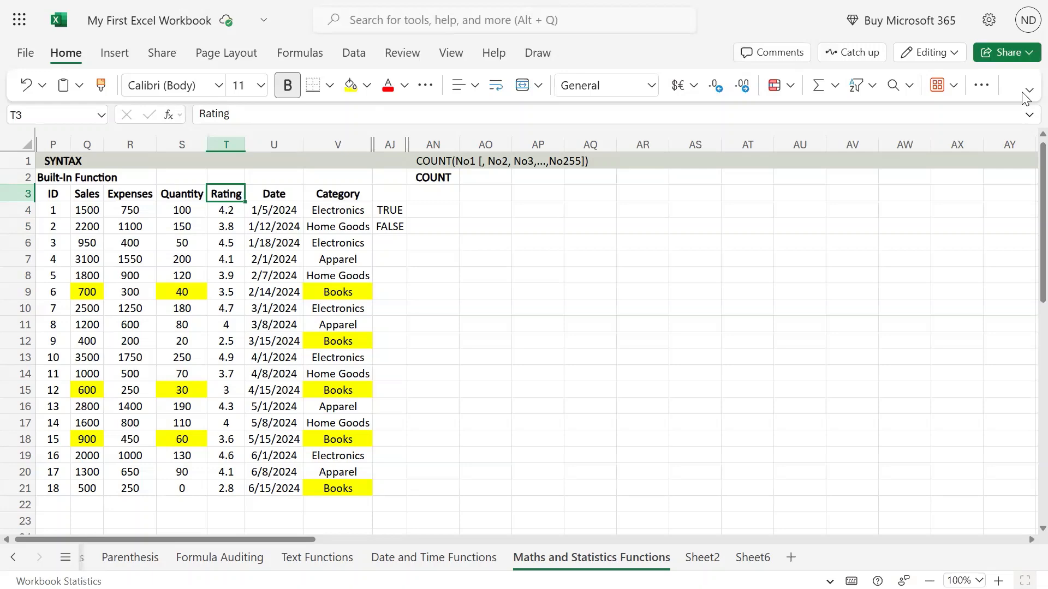
pyautogui.press('Down')
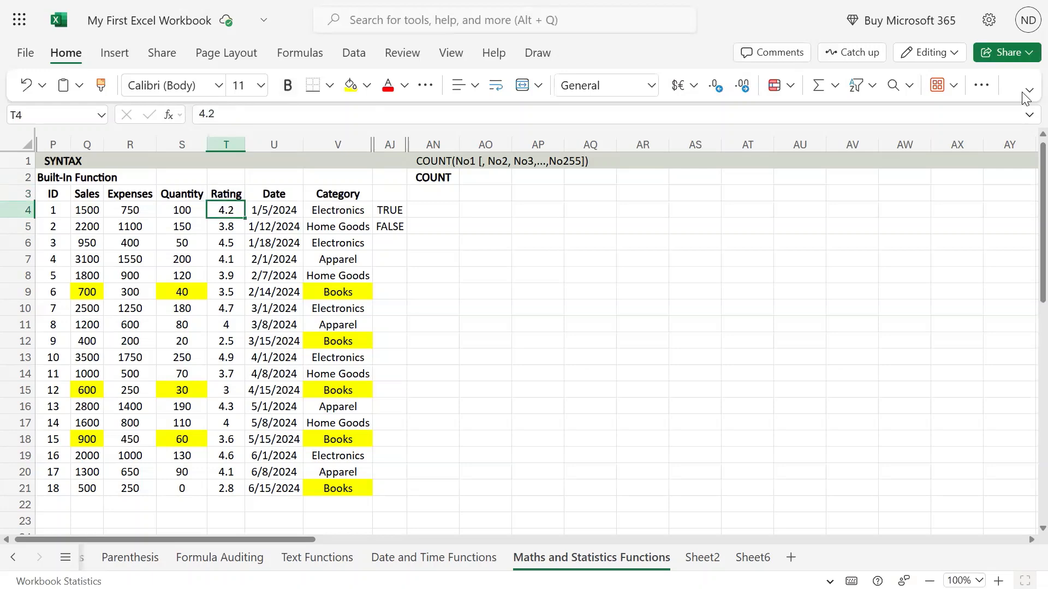
pyautogui.hotkey('shift', 'Down')
pyautogui.hotkey('shift', 'Down')
pyautogui.hotkey('shift', 'Down')
pyautogui.hotkey('shift', 'Down')
pyautogui.hotkey('shift', 'Down')
pyautogui.hotkey('shift', 'Down')
pyautogui.hotkey('shift', 'Down')
pyautogui.hotkey('shift', 'Down')
pyautogui.hotkey('shift', 'Down')
pyautogui.hotkey('shift', 'Down')
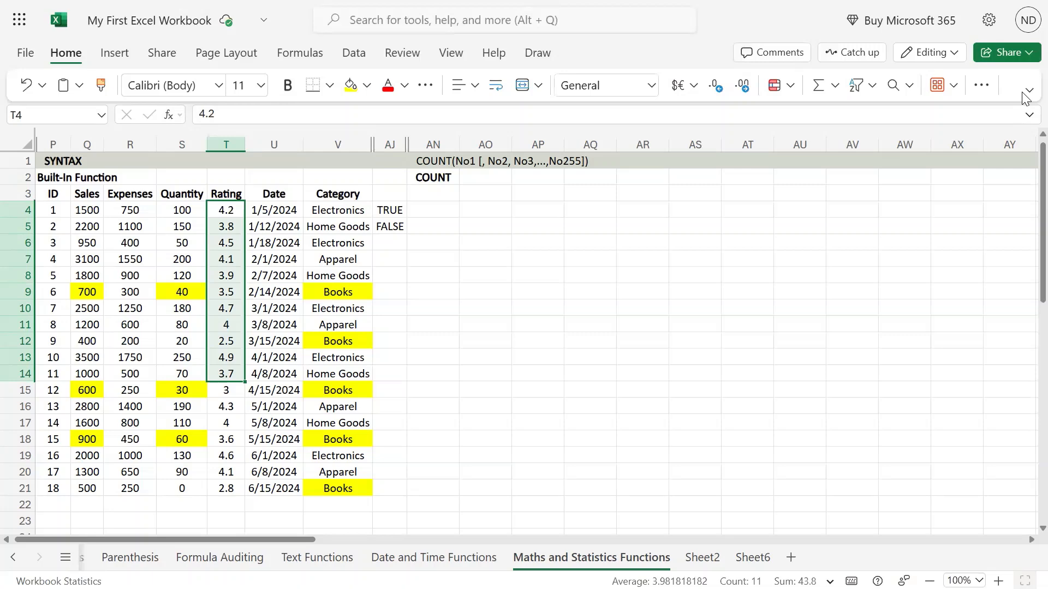
# Restart the Rating selection at T4 and extend it cell by cell to T13
pyautogui.press('Up')
pyautogui.press('Down')
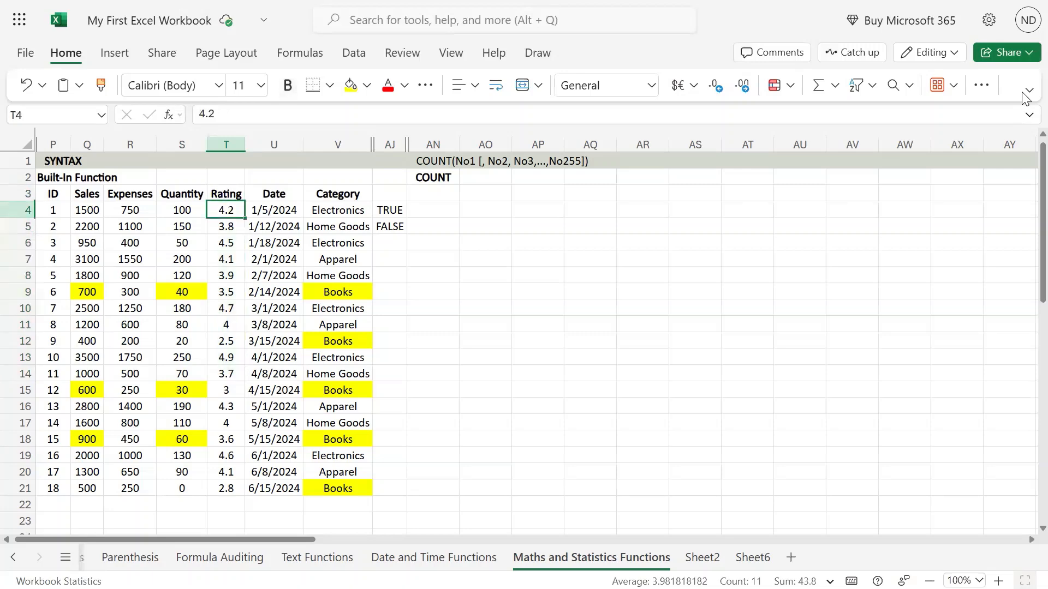
pyautogui.hotkey('shift', 'Down')
pyautogui.hotkey('shift', 'Down')
pyautogui.hotkey('shift', 'Down')
pyautogui.hotkey('shift', 'Down')
pyautogui.hotkey('shift', 'Down')
pyautogui.hotkey('shift', 'Down')
pyautogui.hotkey('shift', 'Down')
pyautogui.hotkey('shift', 'Down')
pyautogui.hotkey('shift', 'Down')
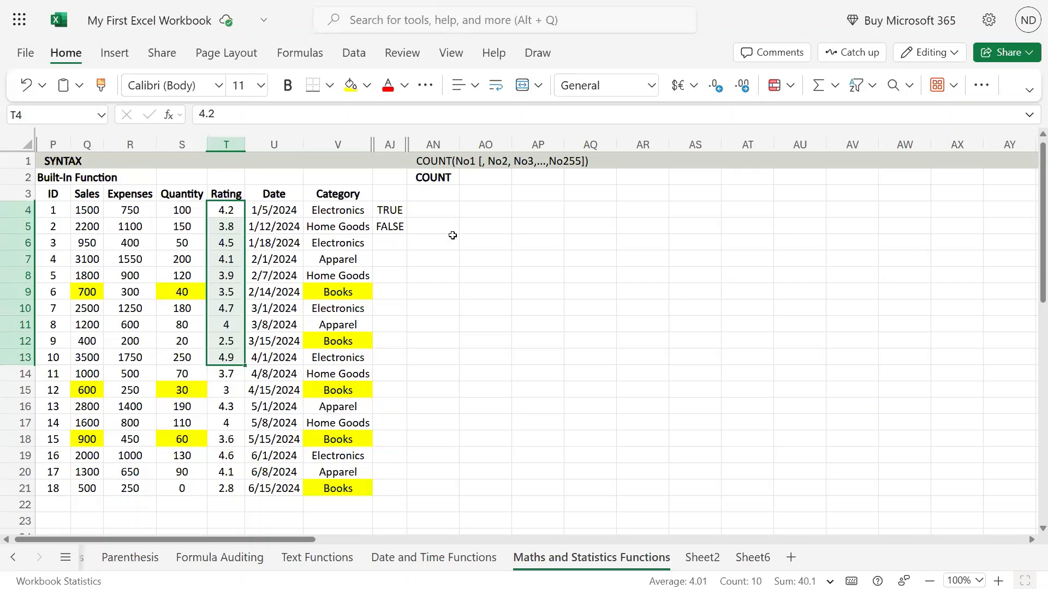
# Highlight the full set of Sales values in Q4:Q21 to examine the range for counting
pyautogui.moveTo(523, 2)
pyautogui.moveTo(96, 212); pyautogui.dragTo(89, 472)
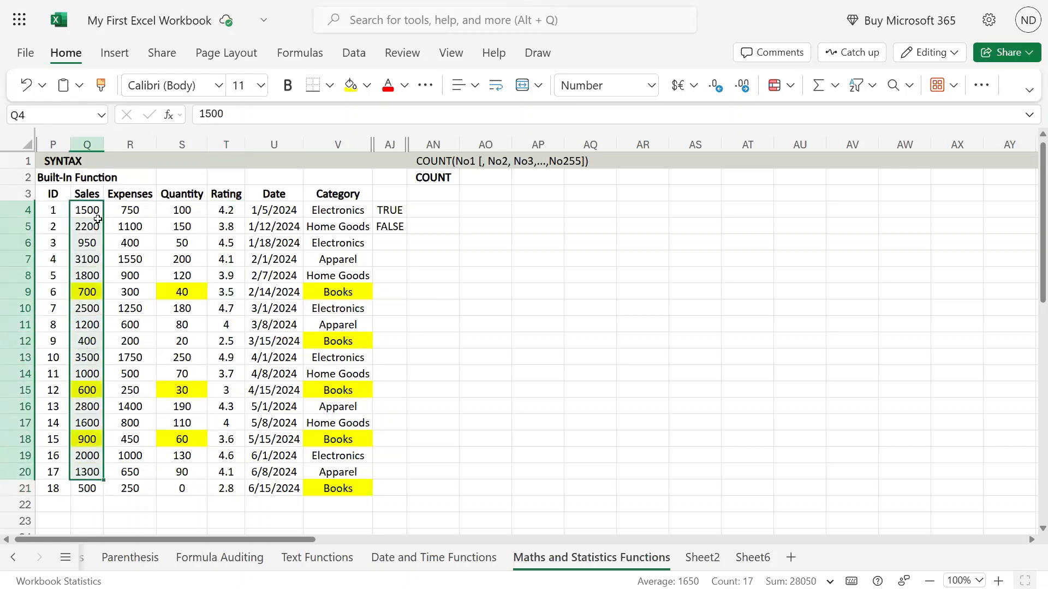
pyautogui.moveTo(93, 212); pyautogui.dragTo(87, 362)
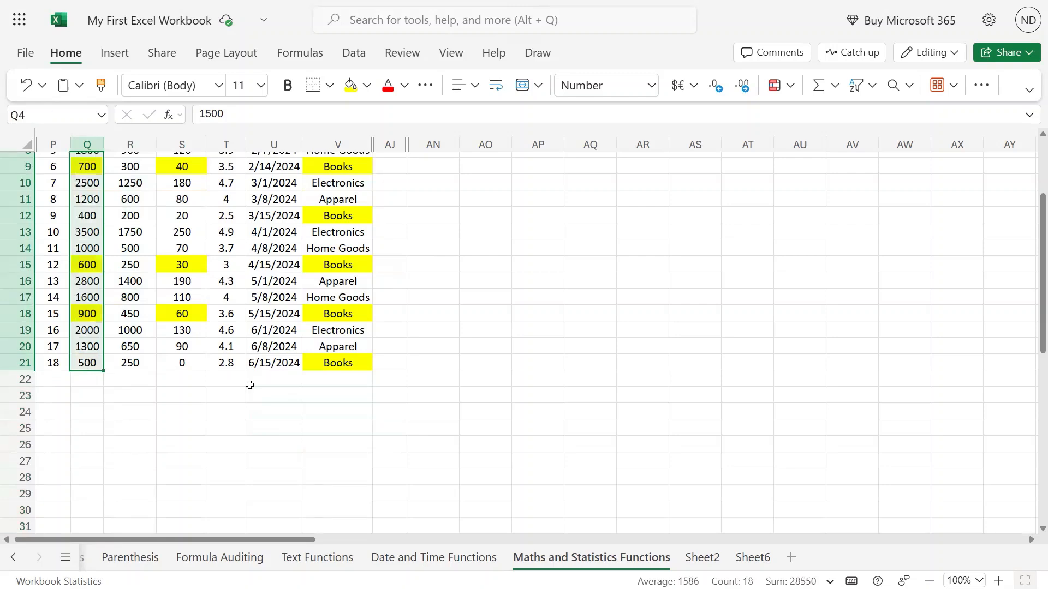
pyautogui.scroll(3, 249, 384)
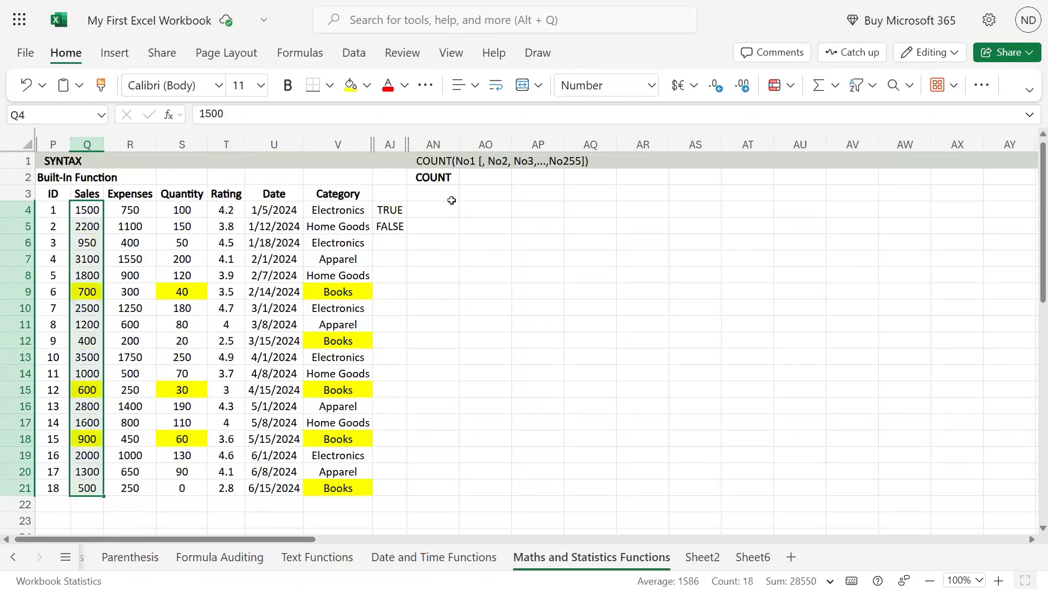
# Enter the formula =COUNT(Q4:Q21) in cell AN4 to count the Sales values
pyautogui.click(437, 213)
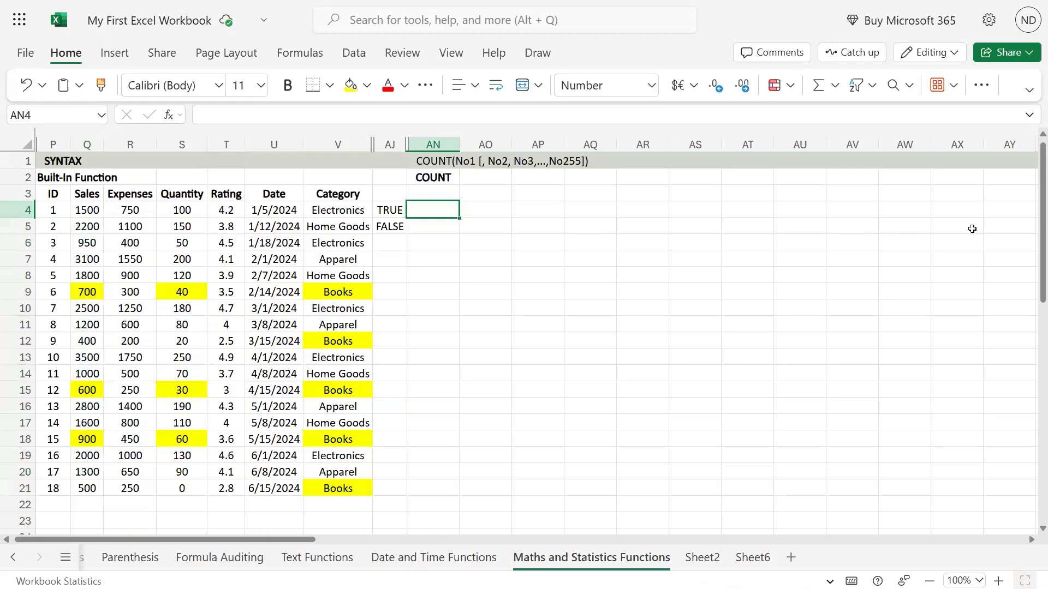
pyautogui.write('=c')
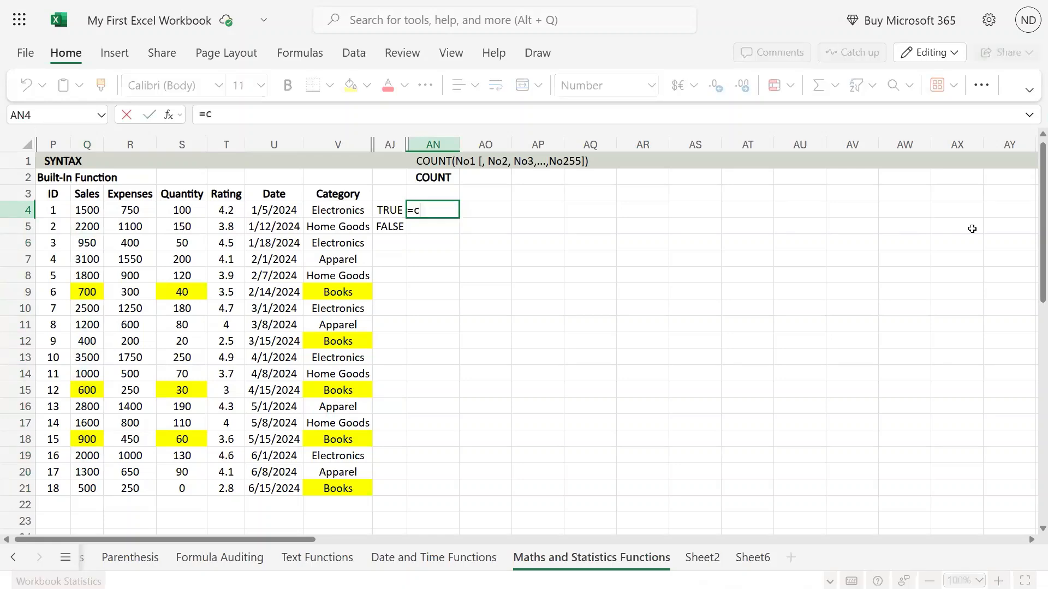
pyautogui.write('ount(')
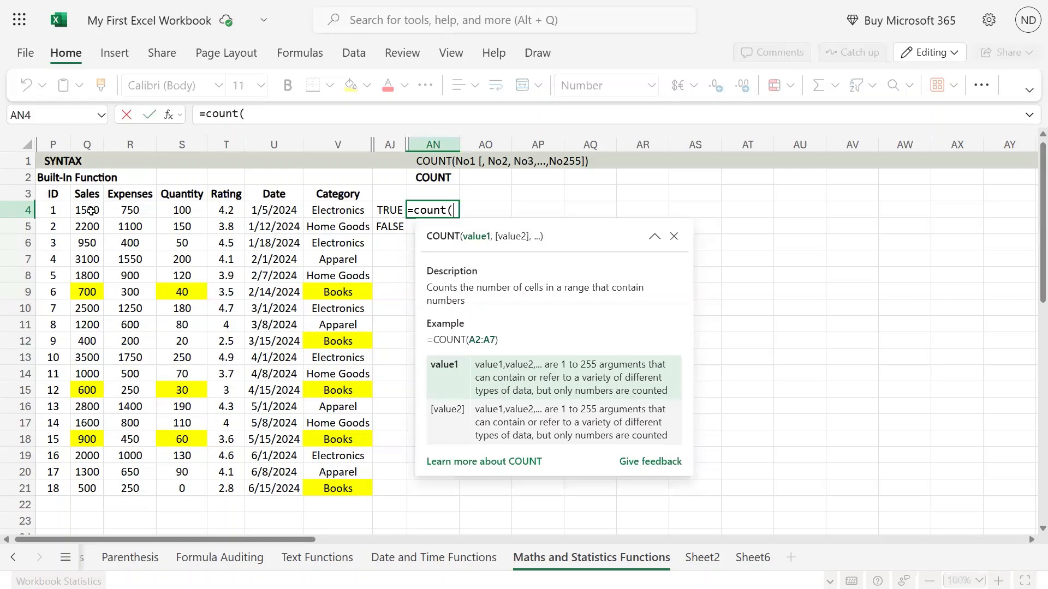
pyautogui.moveTo(90, 211); pyautogui.dragTo(86, 488)
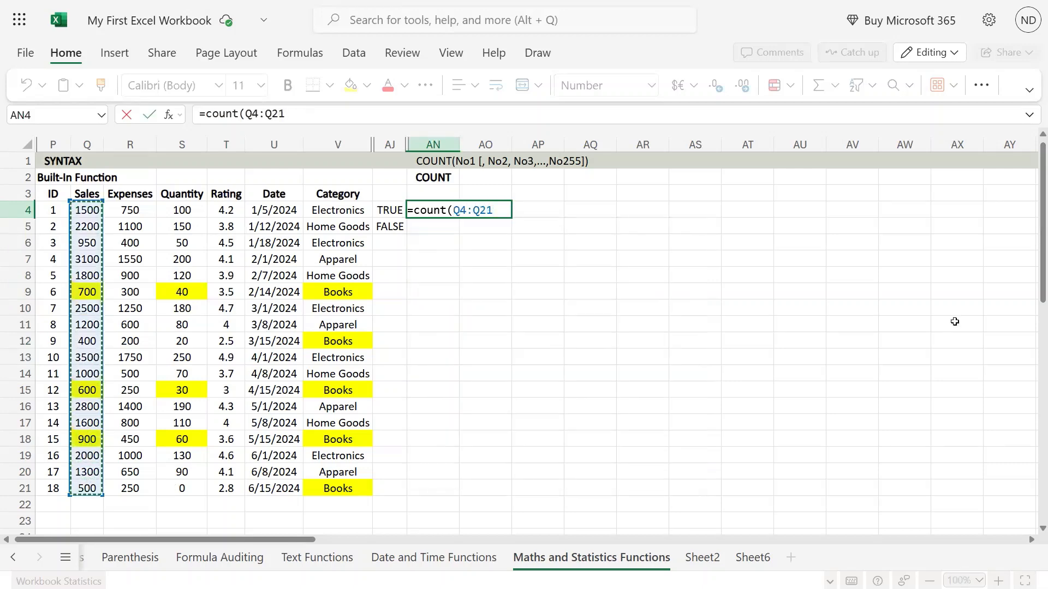
pyautogui.write(')')
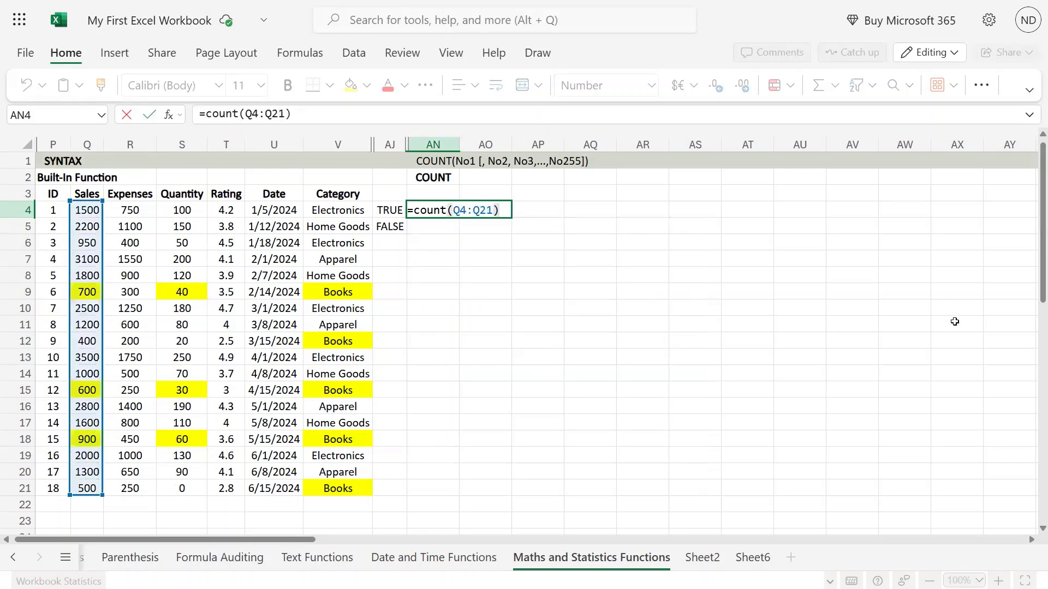
pyautogui.press('Return')
pyautogui.press('Up')
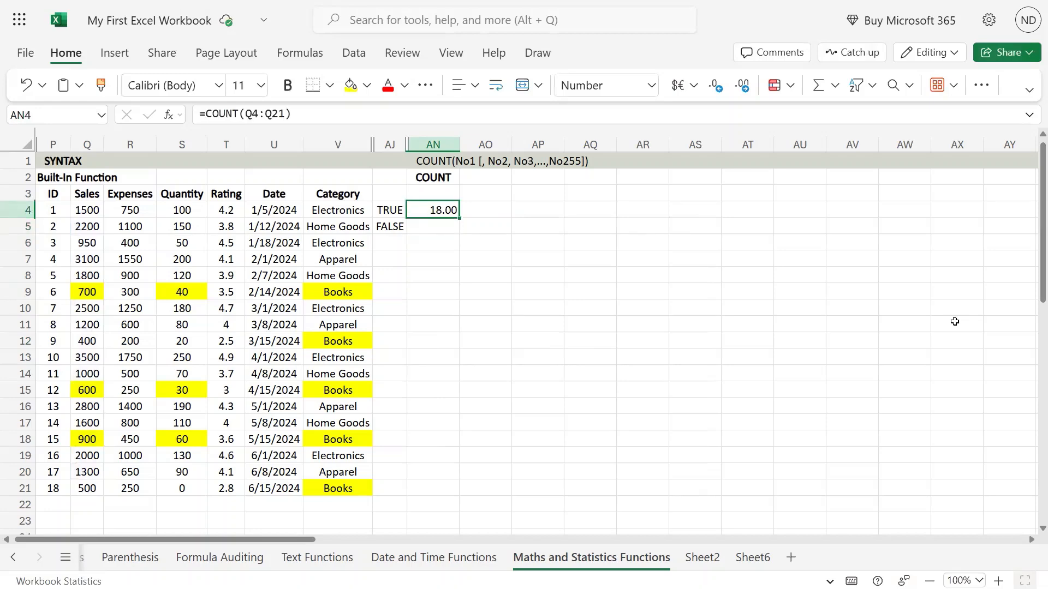
# Check the Sales range Q4:Q21 by selecting it, and return to the formula in AN4
pyautogui.press('Left')
pyautogui.press('Left')
pyautogui.press('Left')
pyautogui.press('Left')
pyautogui.press('Left')
pyautogui.press('Left')
pyautogui.press('Left')
pyautogui.press('Left')
pyautogui.press('Right')
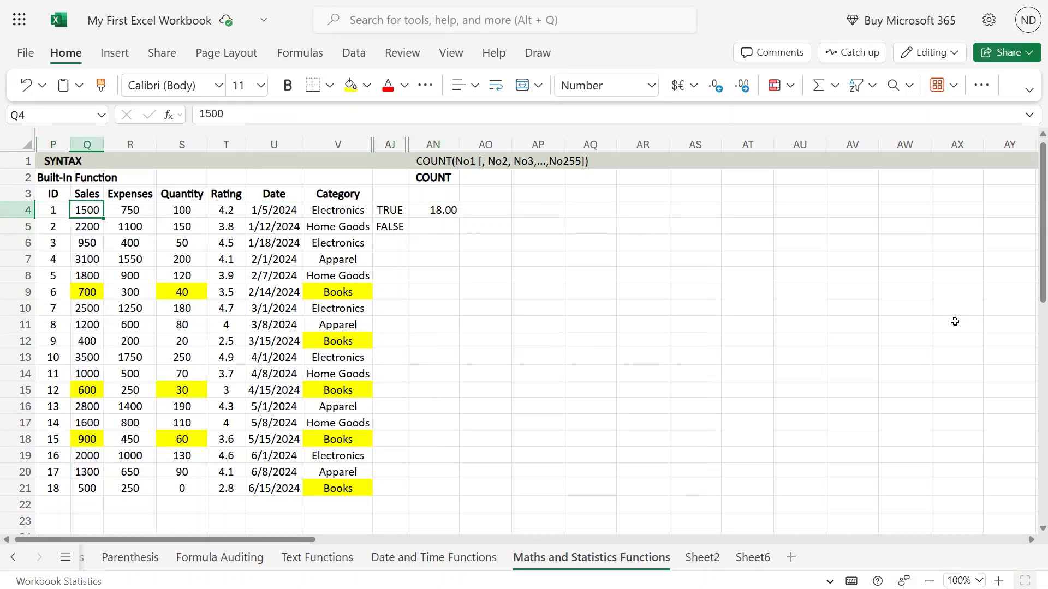
pyautogui.hotkey('ctrl', 'shift', 'Down')
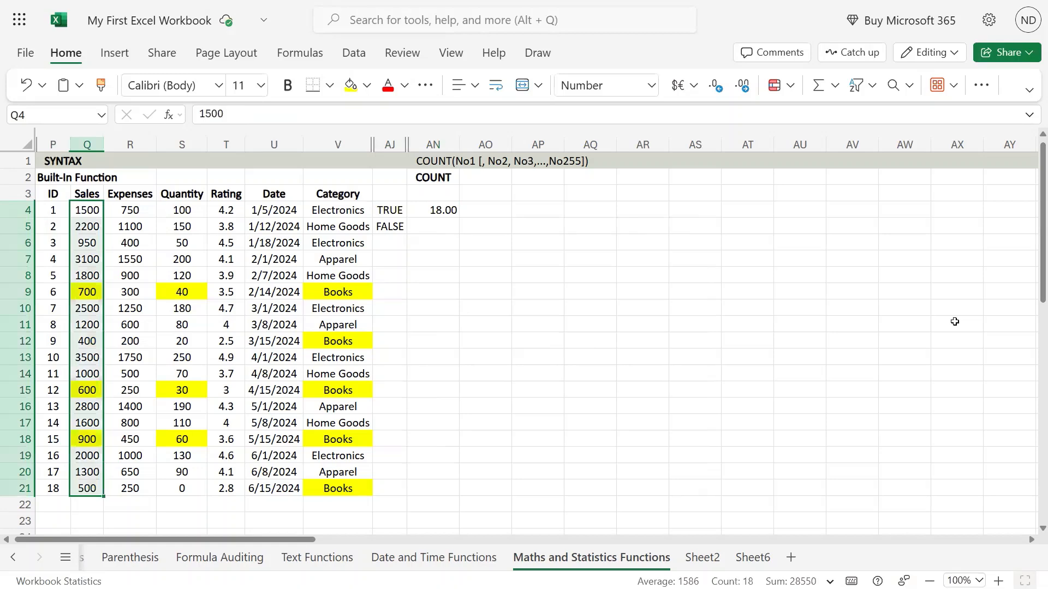
pyautogui.press('Right')
pyautogui.press('Right')
pyautogui.press('Right')
pyautogui.press('Right')
pyautogui.press('Right')
pyautogui.press('Right')
pyautogui.press('Right')
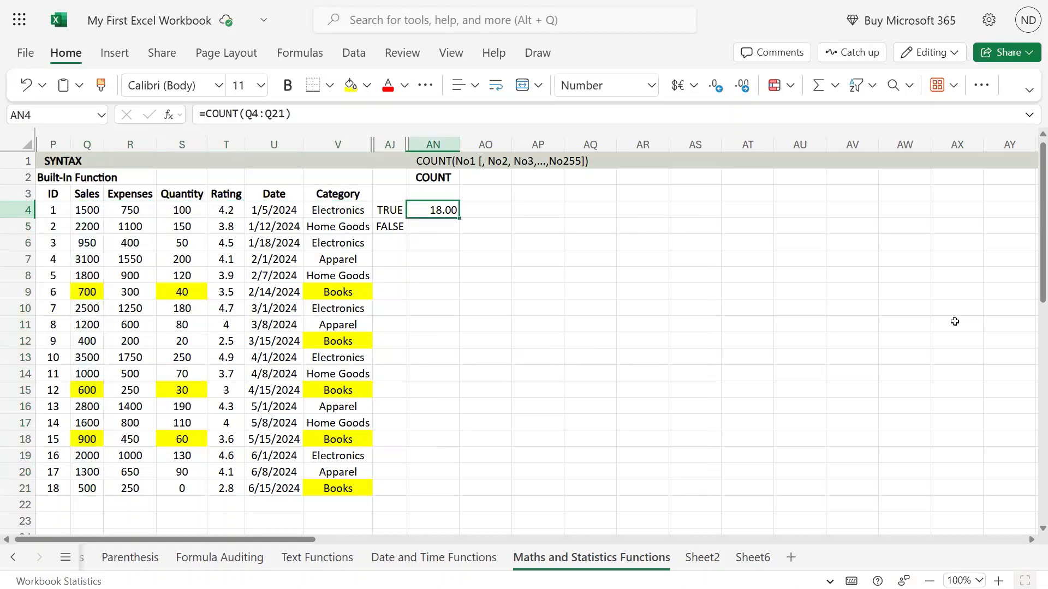
# Enter the formula =COUNT(V4:V21) in cell AN5 to count the Category entries
pyautogui.press('Down')
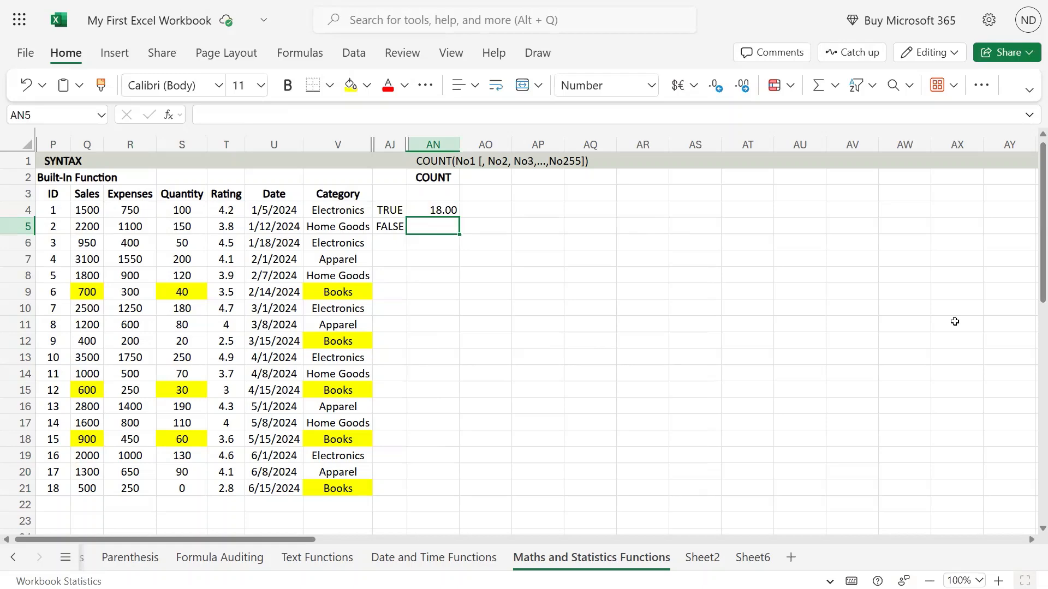
pyautogui.write('=count(')
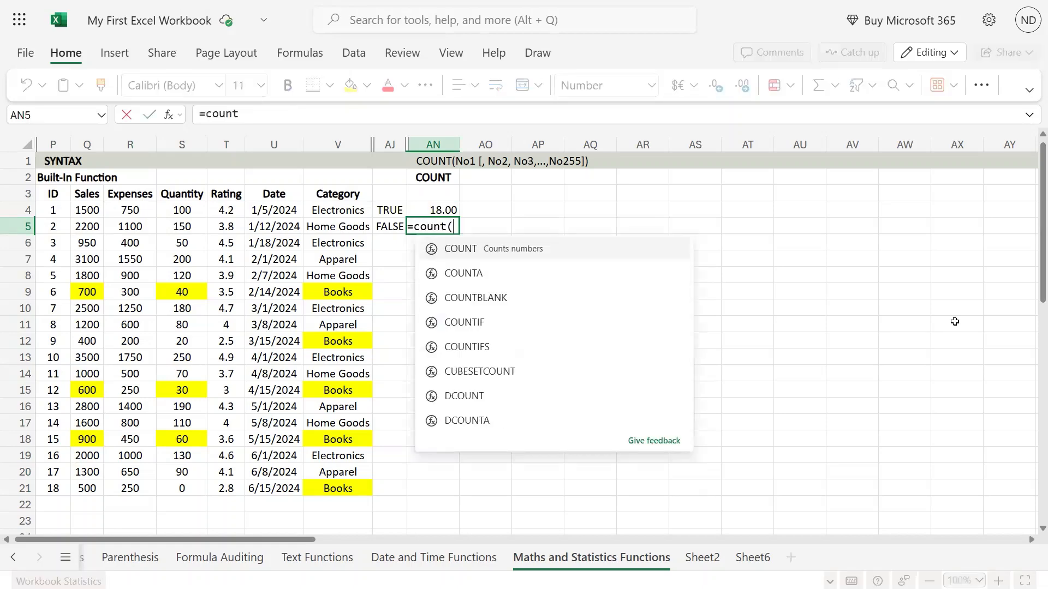
pyautogui.press('Left')
pyautogui.press('Left')
pyautogui.press('Up')
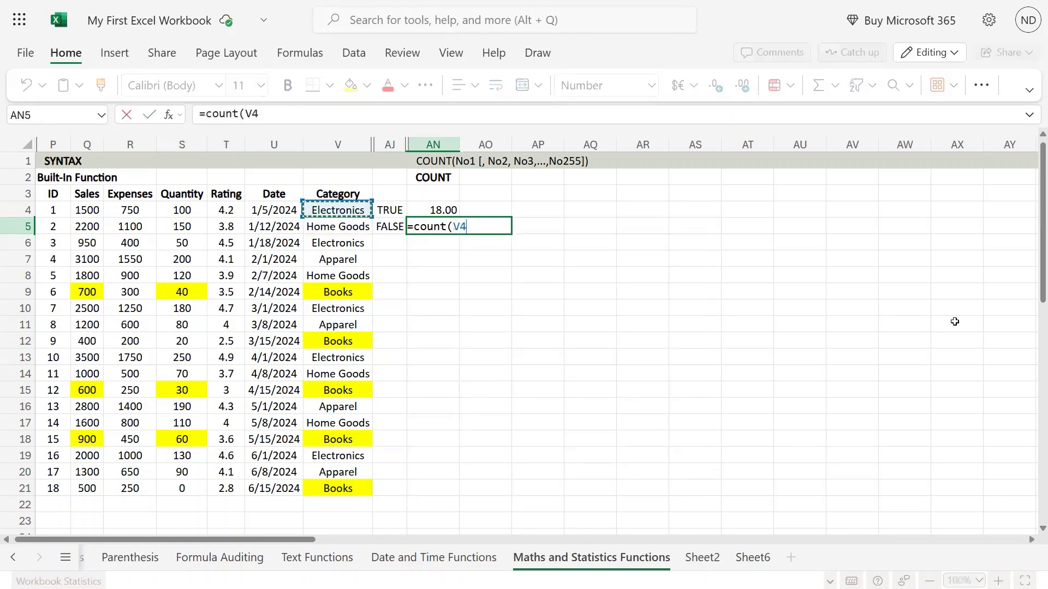
pyautogui.hotkey('ctrl', 'shift', 'Down')
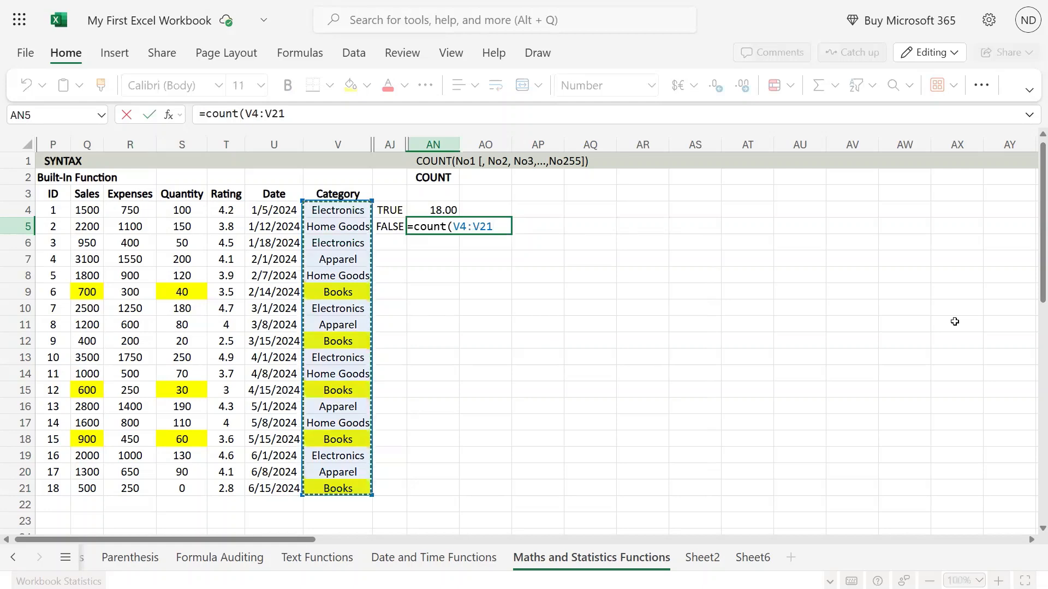
pyautogui.press('Return')
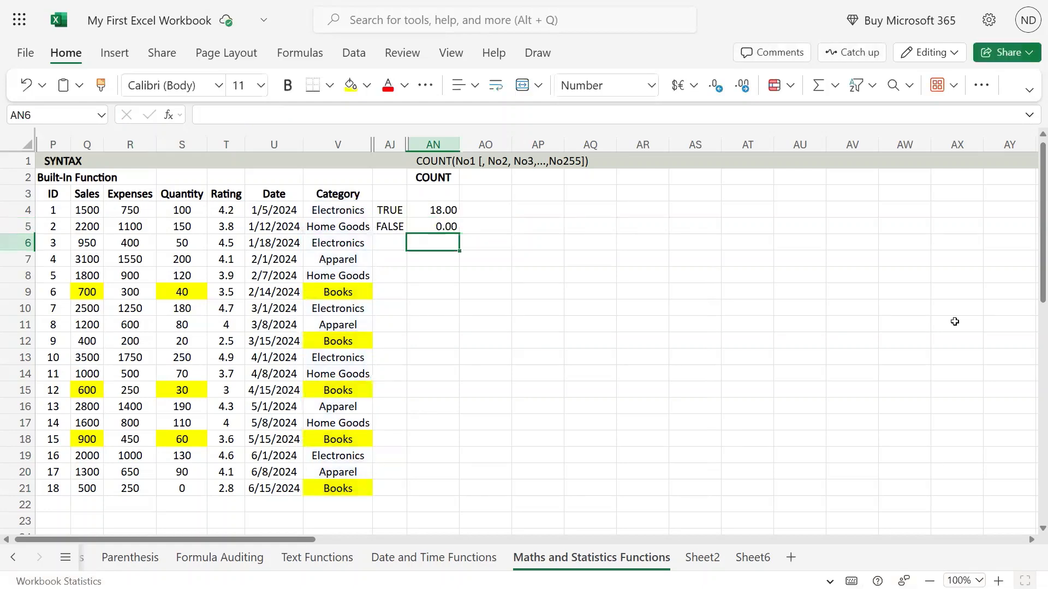
# Check the Category entries by moving from V4 to the end of the column and back
pyautogui.press('Up')
pyautogui.press('Left')
pyautogui.press('Left')
pyautogui.press('Up')
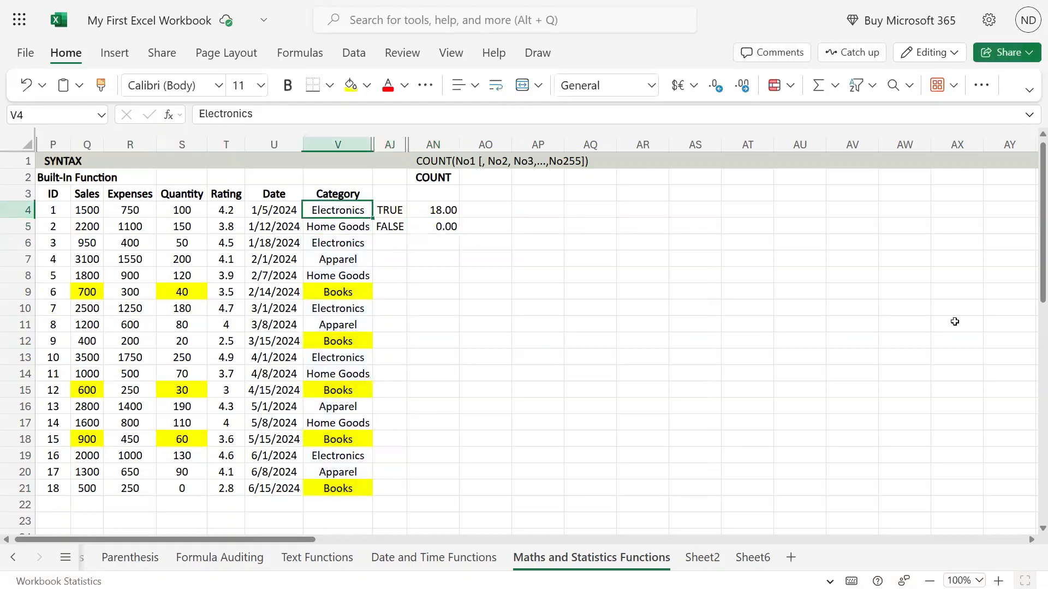
pyautogui.hotkey('ctrl', 'Down')
pyautogui.hotkey('ctrl', 'Up')
# Replace the Category entry in V8 with the number 2222 and check the count in AN5
pyautogui.press('Down')
pyautogui.press('Down')
pyautogui.press('Down')
pyautogui.press('Down')
pyautogui.press('Down')
pyautogui.press('Up')
pyautogui.press('Down')
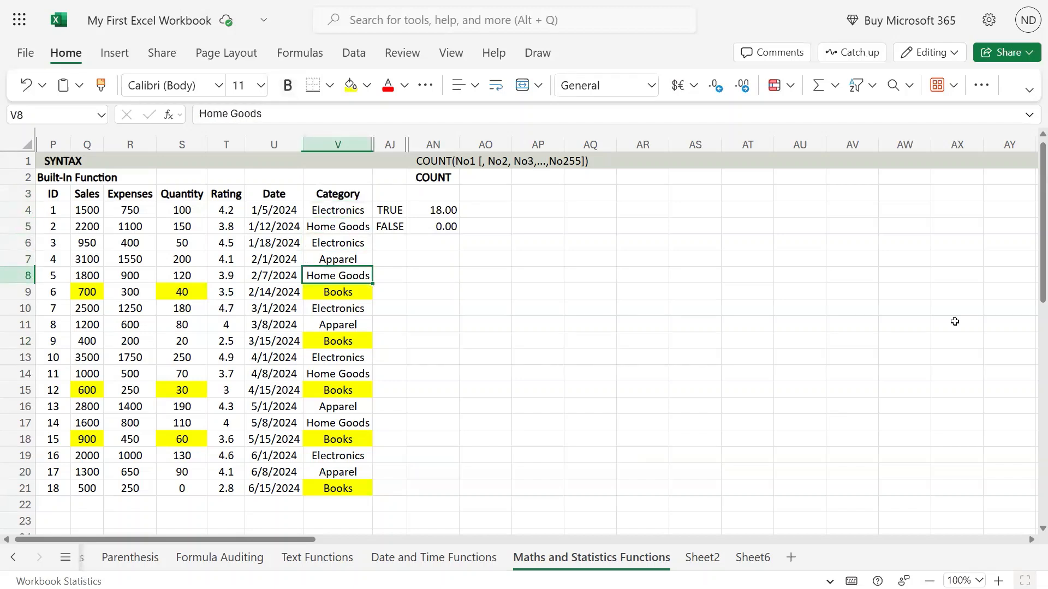
pyautogui.write('2222')
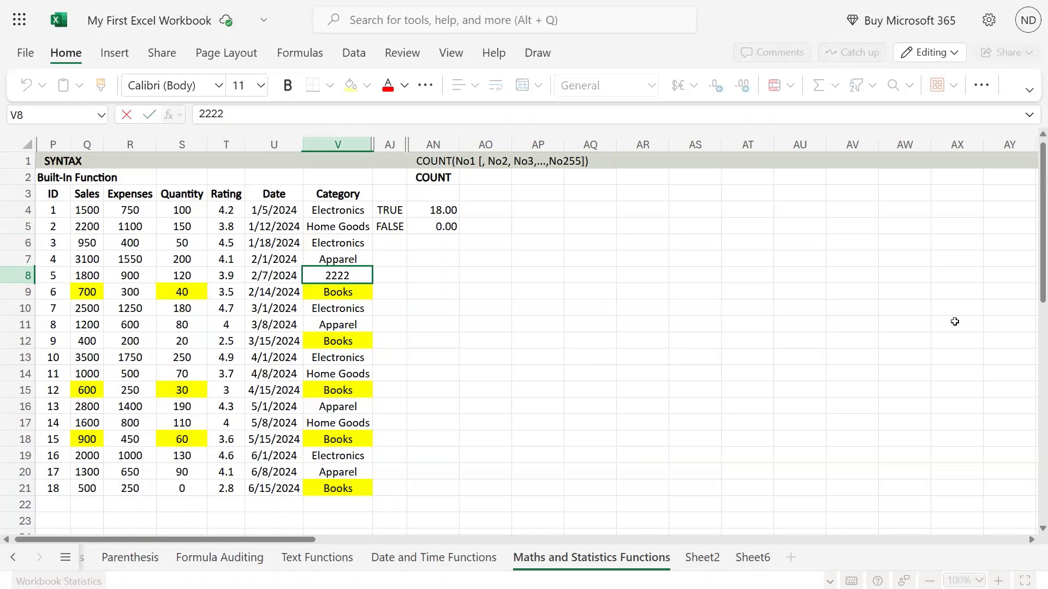
pyautogui.press('Return')
pyautogui.press('Up')
pyautogui.press('Up')
pyautogui.press('Up')
pyautogui.press('Up')
pyautogui.press('Right')
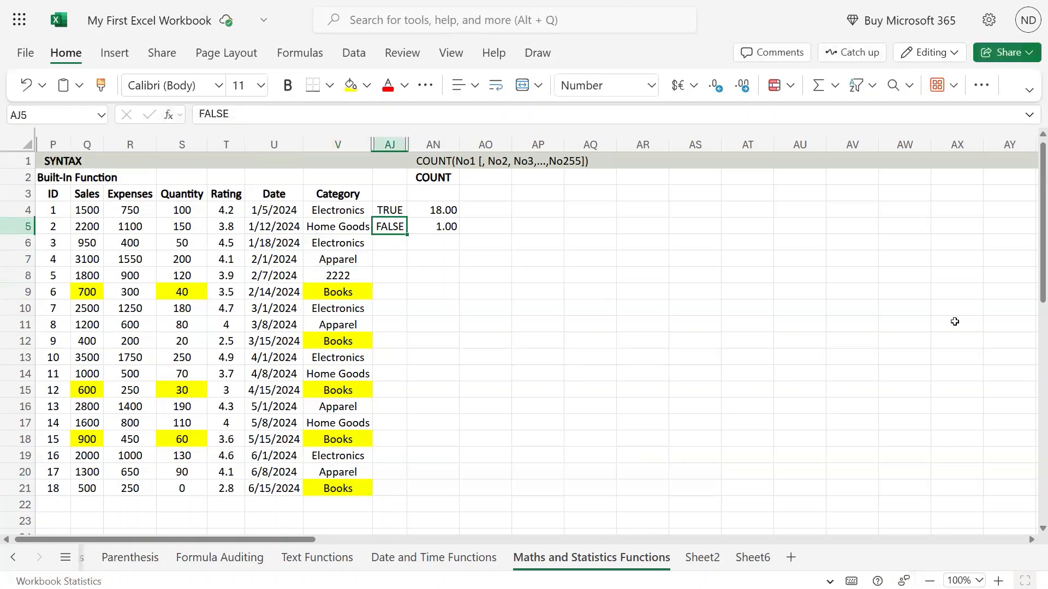
pyautogui.press('Right')
# Undo the numeric entry in the Category column
pyautogui.press('Left')
pyautogui.press('Left')
pyautogui.hotkey('ctrl', 'z')
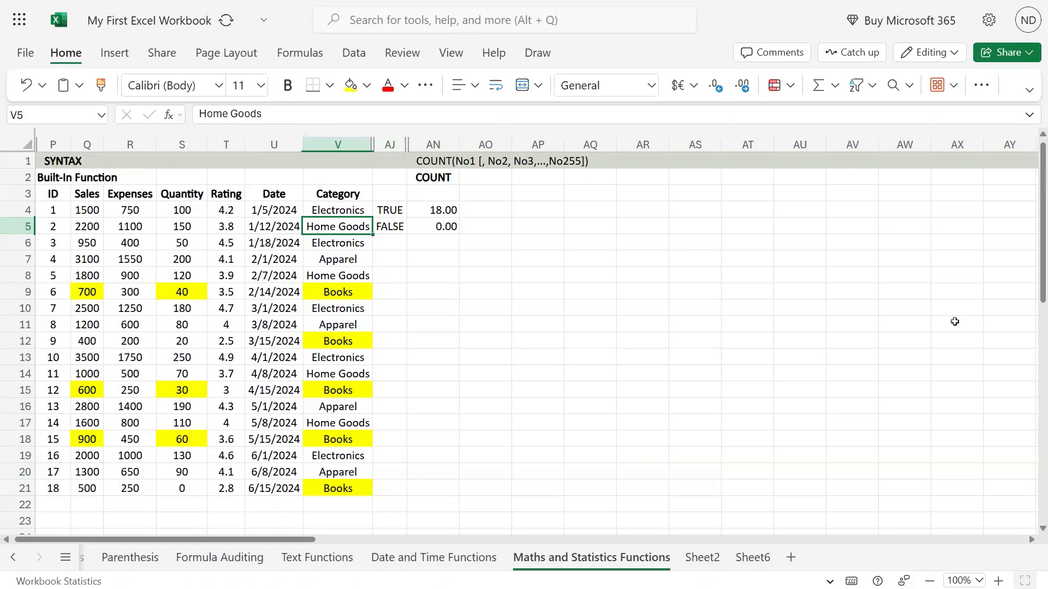
# Copy the formatting of row P7:V7 onto the data in P9:V21 to remove the yellow highlighting
pyautogui.press('Down')
pyautogui.press('Down')
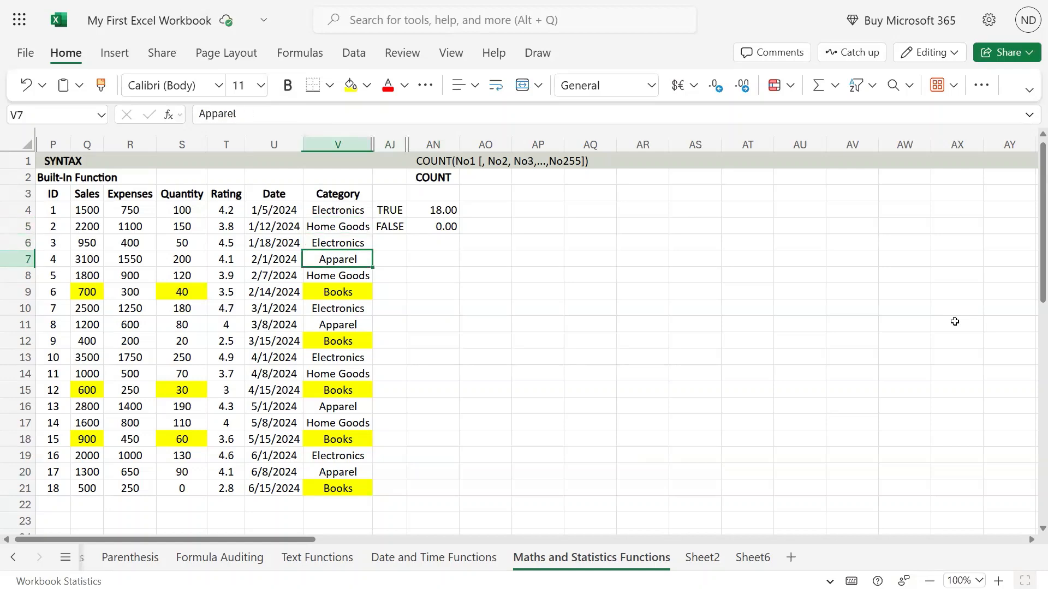
pyautogui.press('Left')
pyautogui.press('Left')
pyautogui.press('Left')
pyautogui.press('Left')
pyautogui.press('Left')
pyautogui.press('Left')
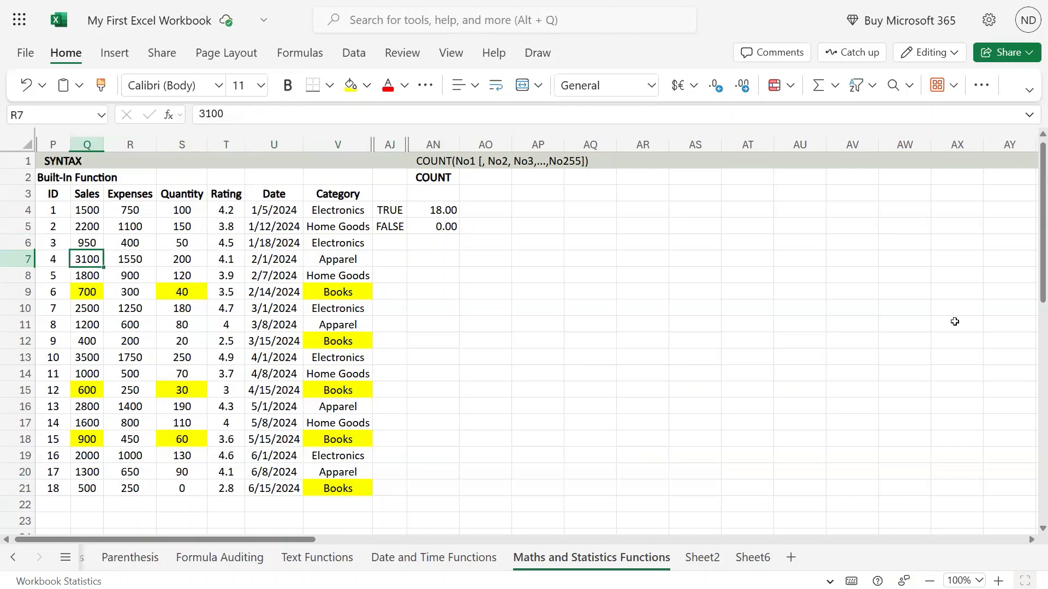
pyautogui.hotkey('ctrl', 'shift', 'Right')
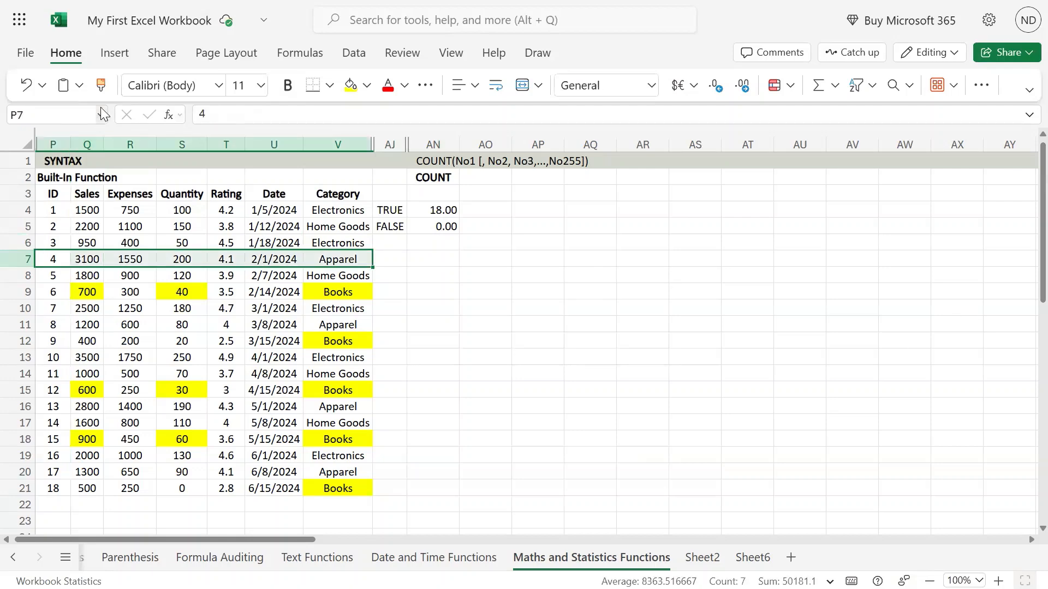
pyautogui.hotkey('ctrl', 'c')
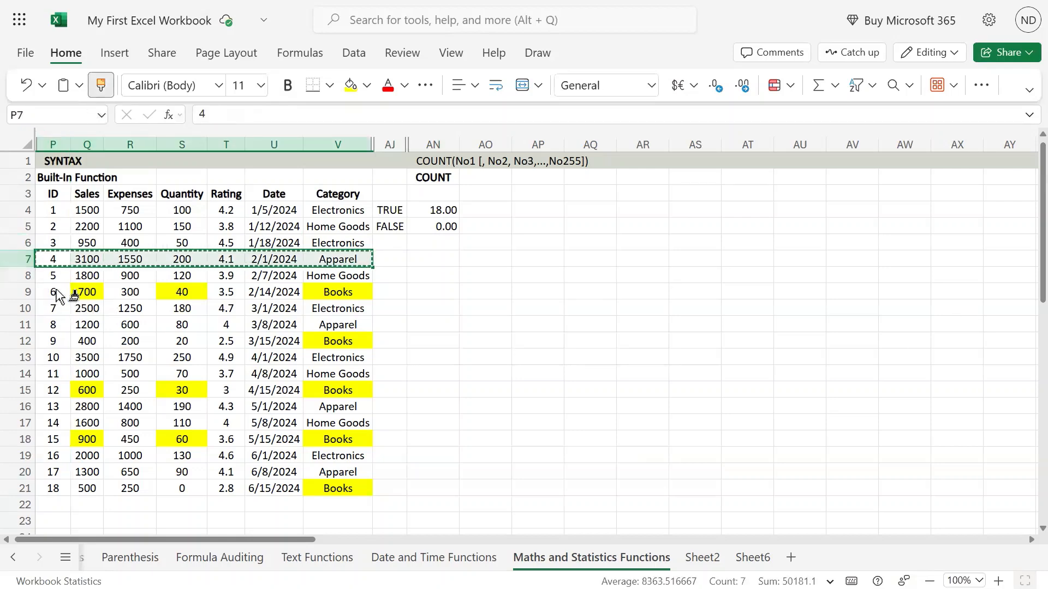
pyautogui.moveTo(55, 292); pyautogui.dragTo(356, 489)
# Enter =SUM(U4:U21) in AN6 to total the dates, and widen column AN to fit the result
pyautogui.click(450, 242)
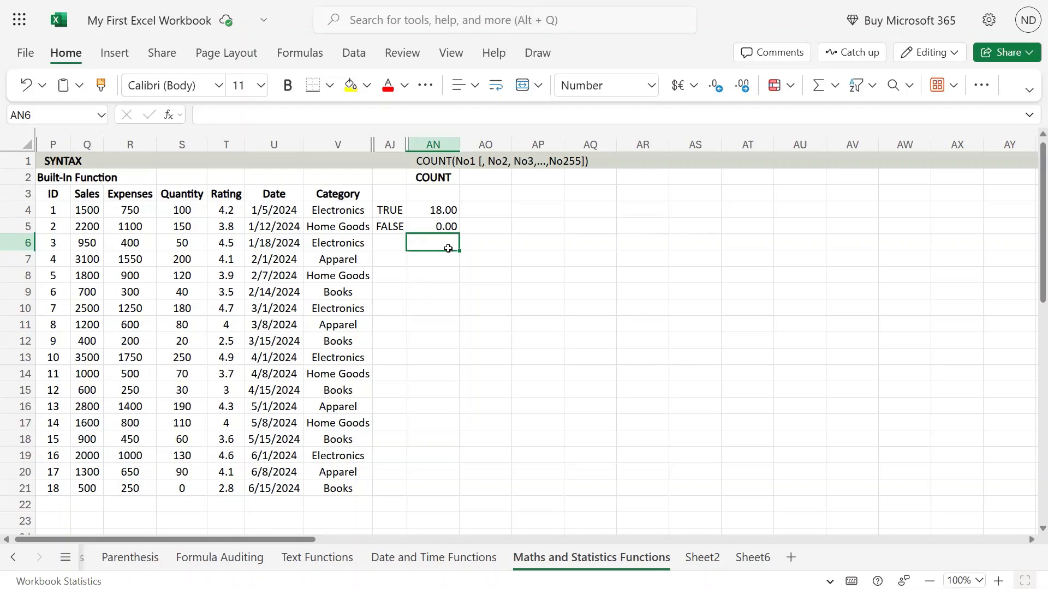
pyautogui.write('=su')
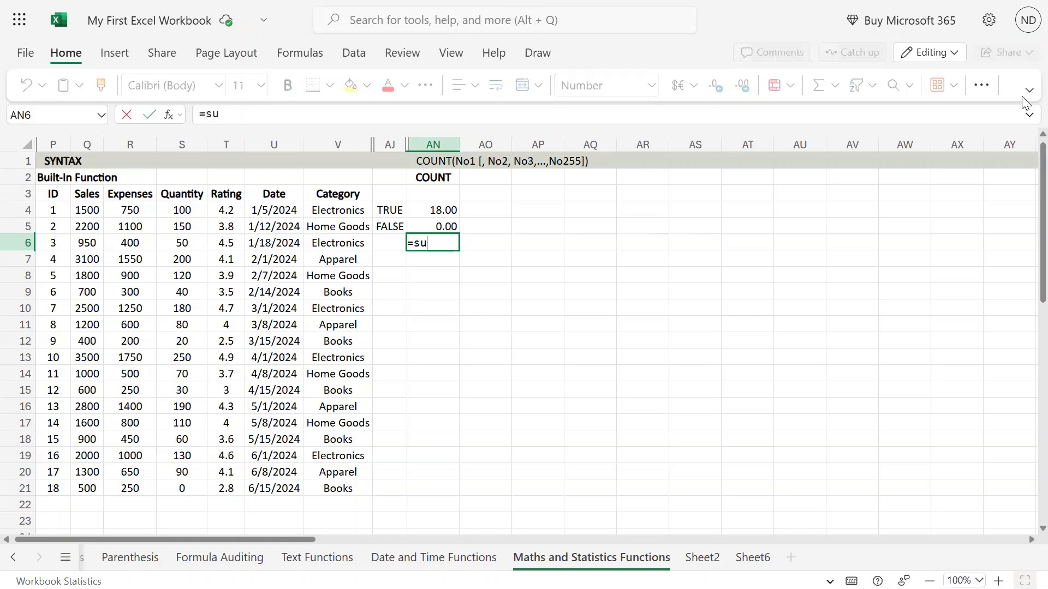
pyautogui.write('m(')
pyautogui.press('BackSpace')
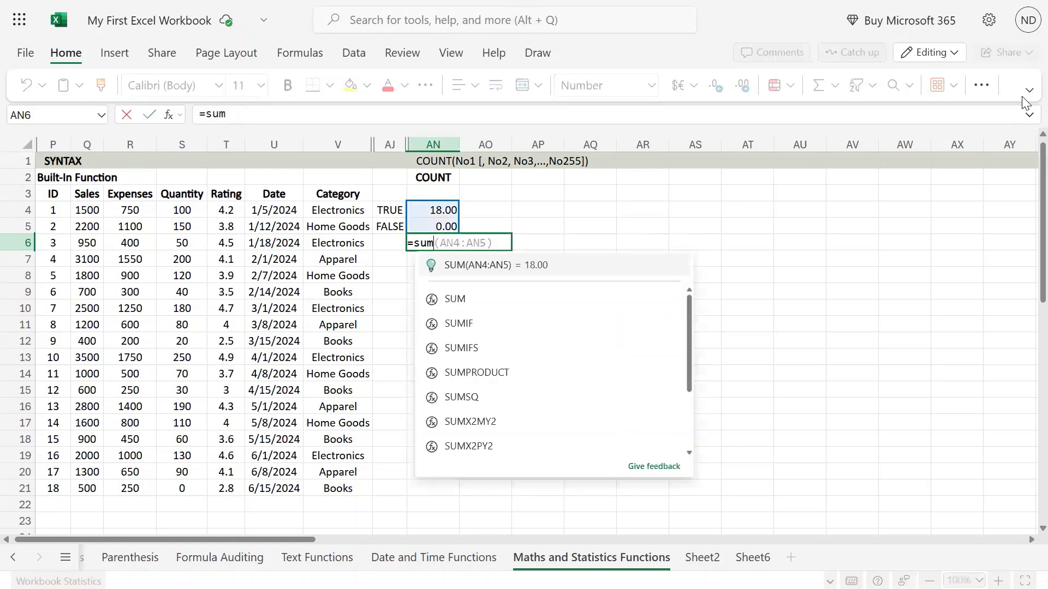
pyautogui.write('(')
pyautogui.press('Left')
pyautogui.press('Left')
pyautogui.press('Left')
pyautogui.press('Left')
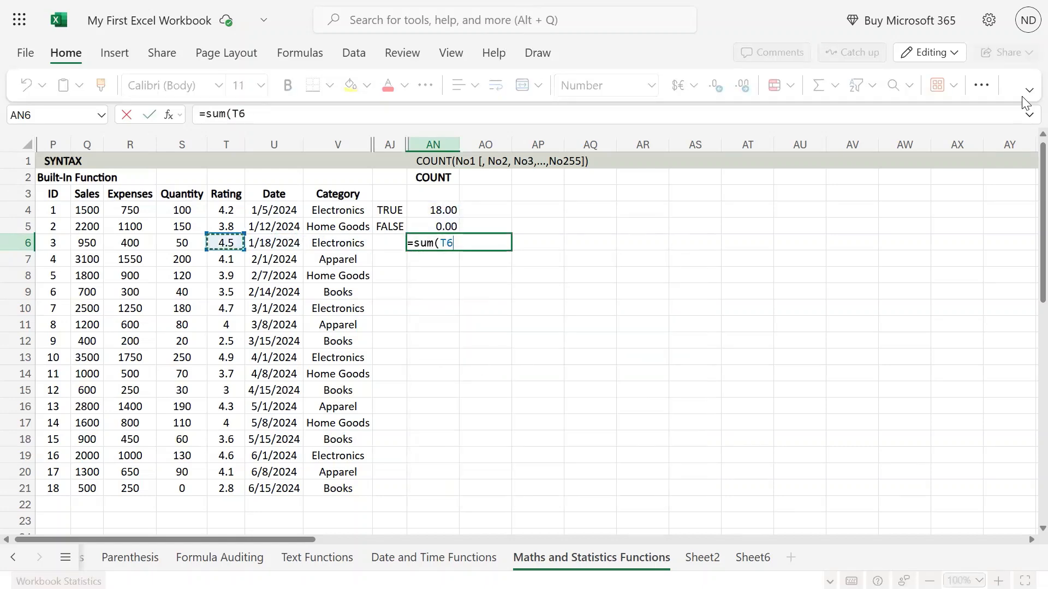
pyautogui.press('Right')
pyautogui.press('Up')
pyautogui.press('Up')
pyautogui.hotkey('ctrl', 'shift', 'Down')
pyautogui.press('Return')
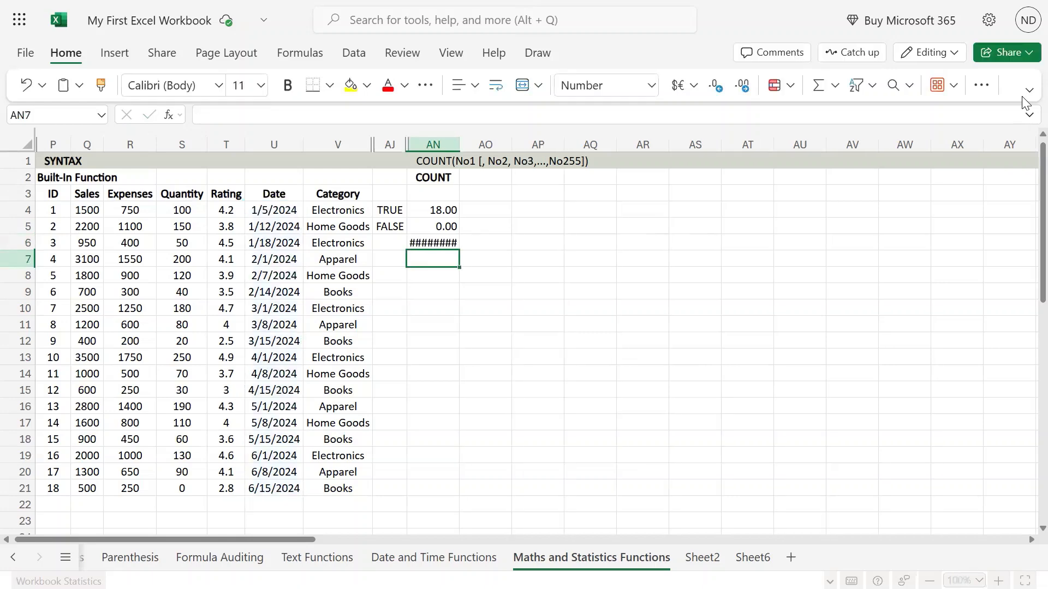
pyautogui.press('Up')
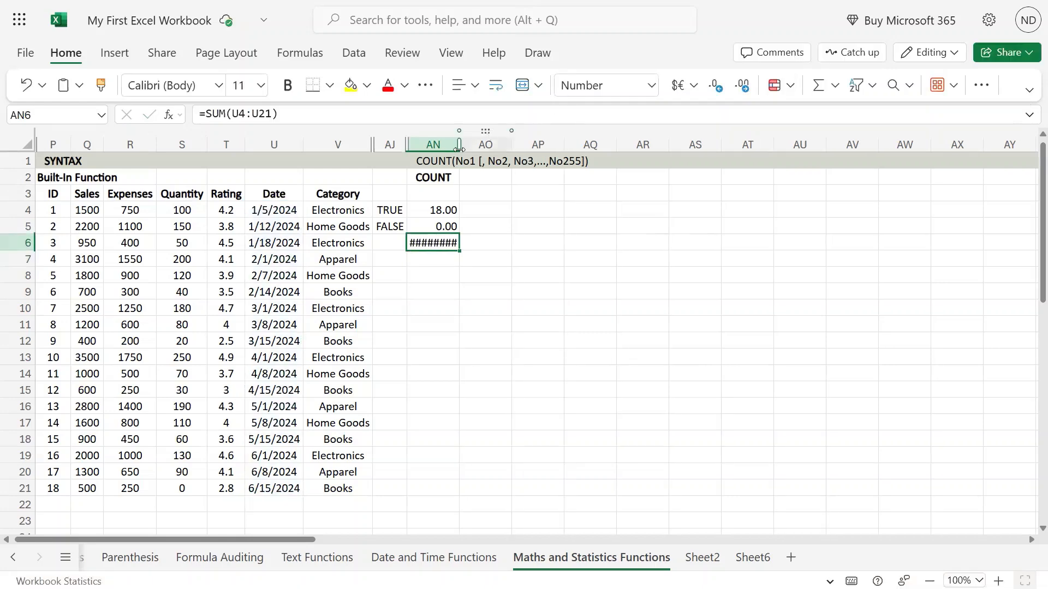
pyautogui.moveTo(459, 147); pyautogui.dragTo(477, 144)
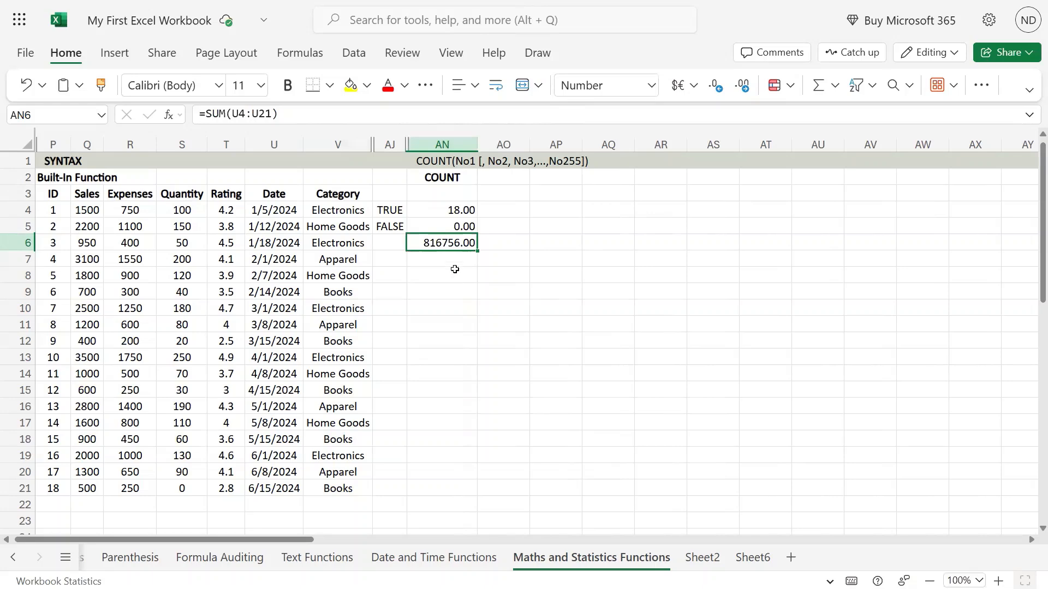
# Change the formula in AN6 to =COUNT(U4:U21) and highlight the Date range it counts
pyautogui.doubleClick(218, 118)
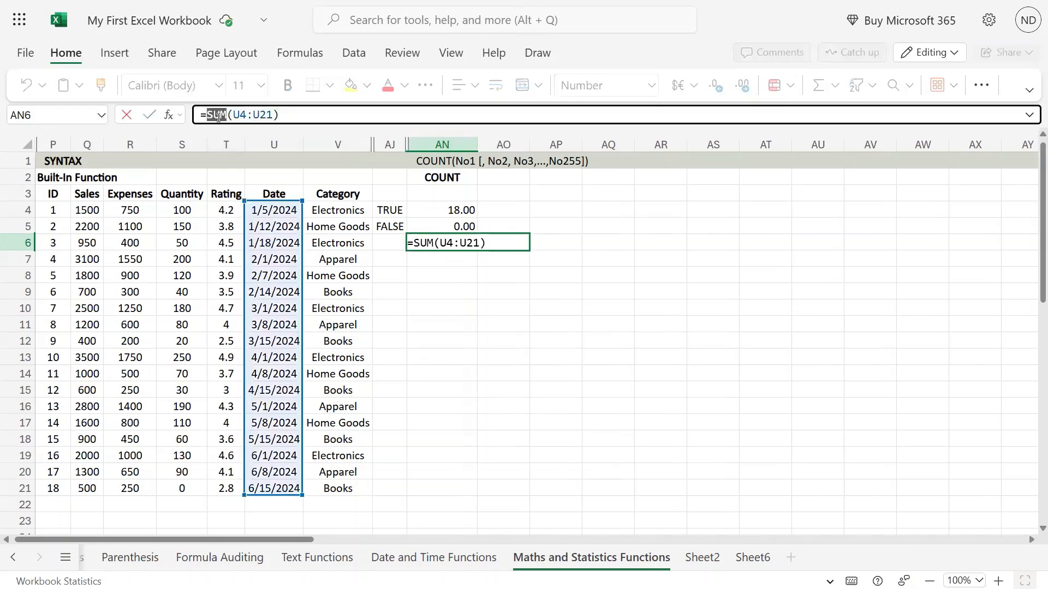
pyautogui.write('count')
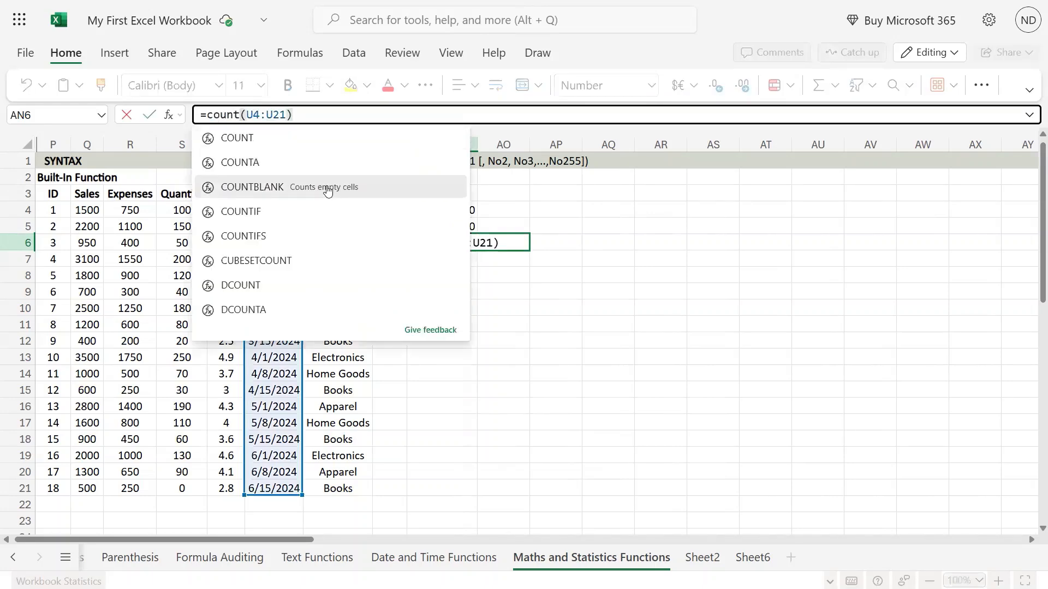
pyautogui.click(328, 190)
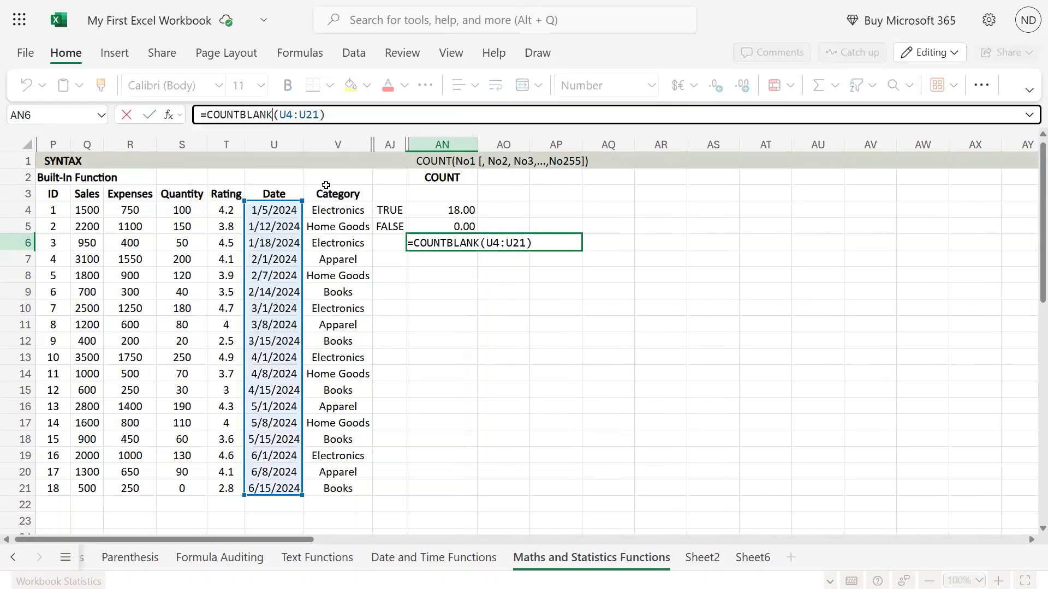
pyautogui.doubleClick(464, 244)
pyautogui.click(477, 244)
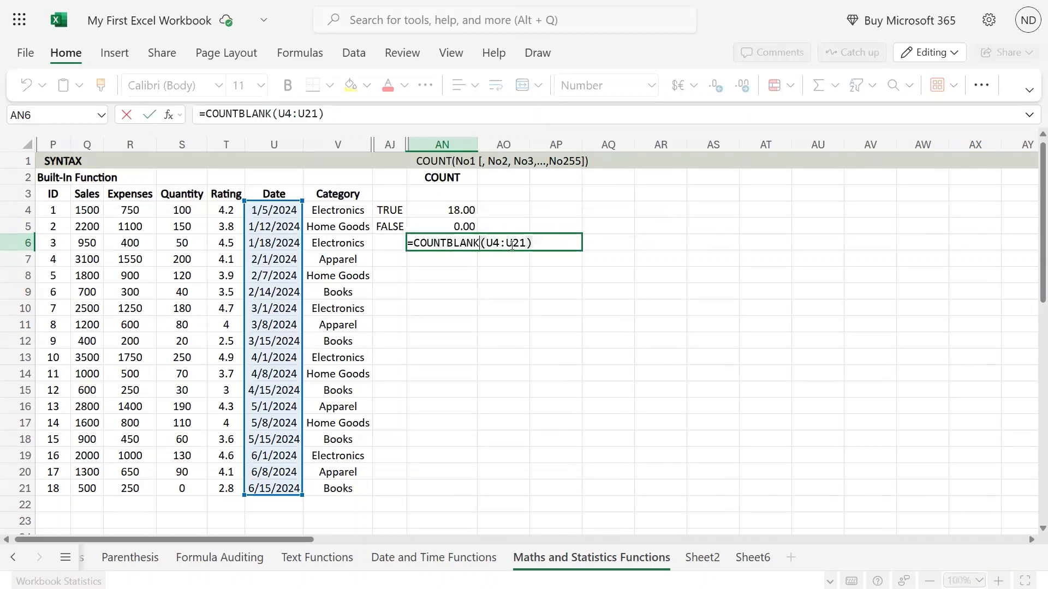
pyautogui.press('BackSpace')
pyautogui.press('BackSpace')
pyautogui.press('BackSpace')
pyautogui.press('BackSpace')
pyautogui.press('BackSpace')
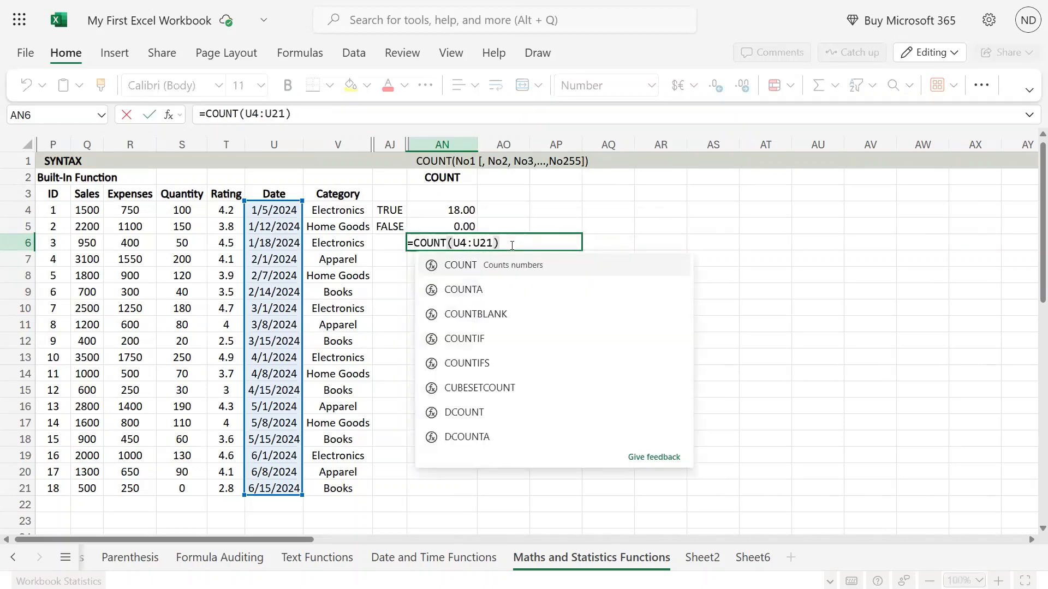
pyautogui.press('Escape')
pyautogui.press('Return')
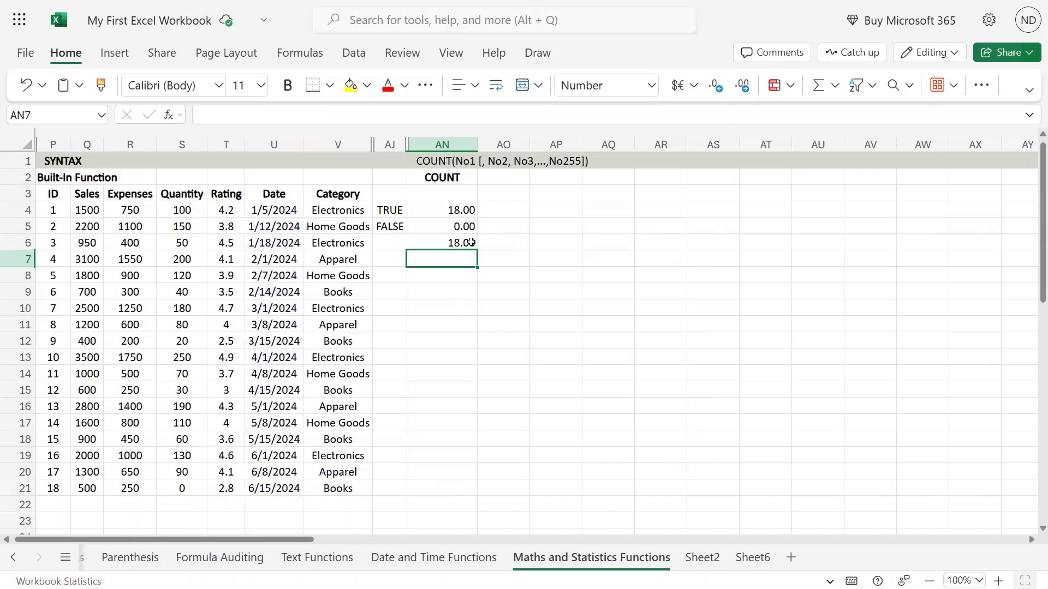
pyautogui.click(428, 239)
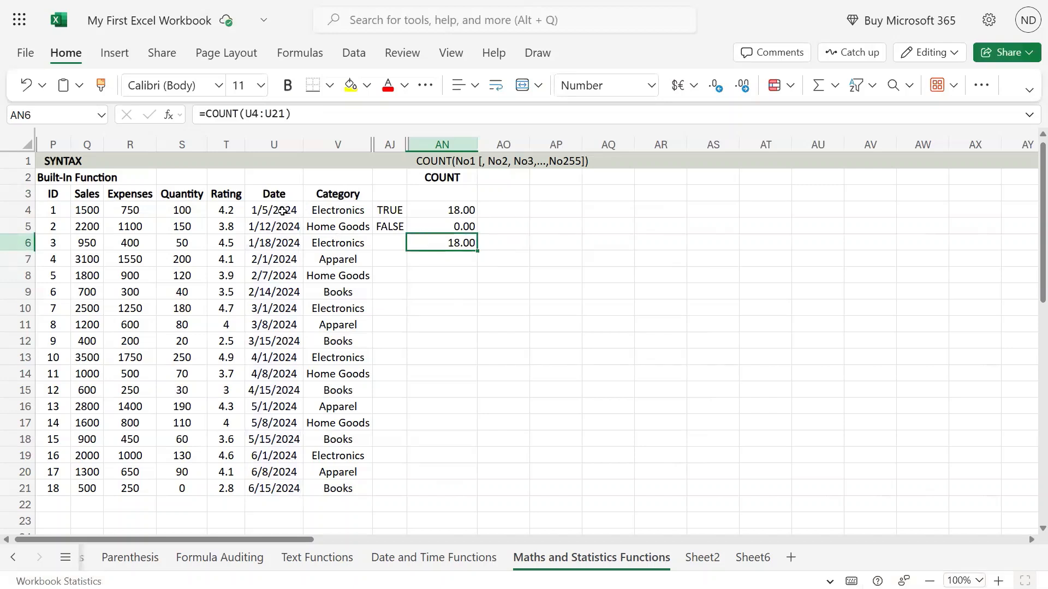
pyautogui.moveTo(283, 212); pyautogui.dragTo(276, 483)
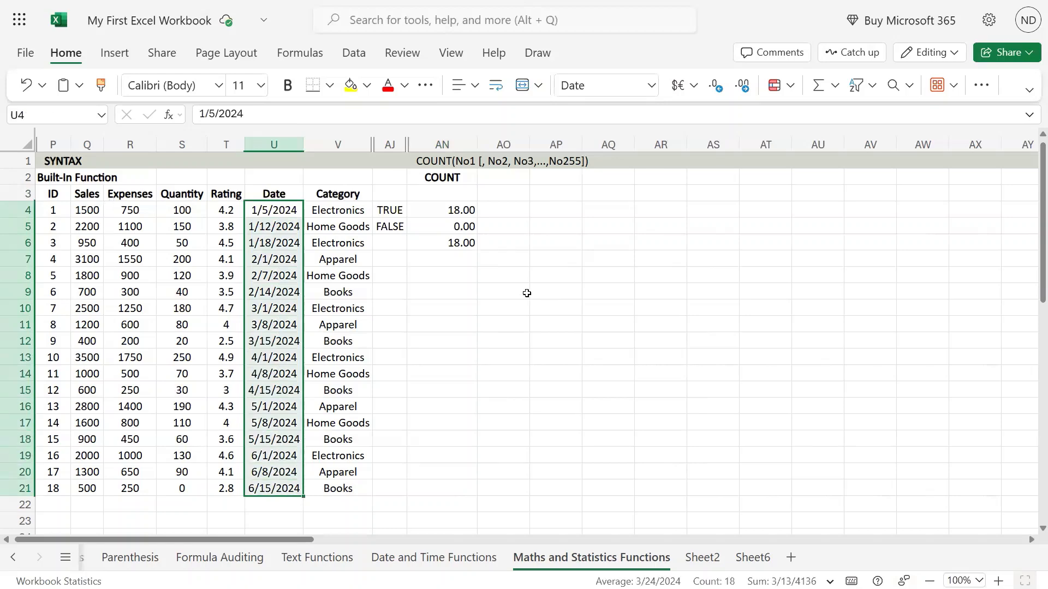
# Enter the suggested formula =COUNT(AN4:AN6) in cell AN7
pyautogui.click(465, 253)
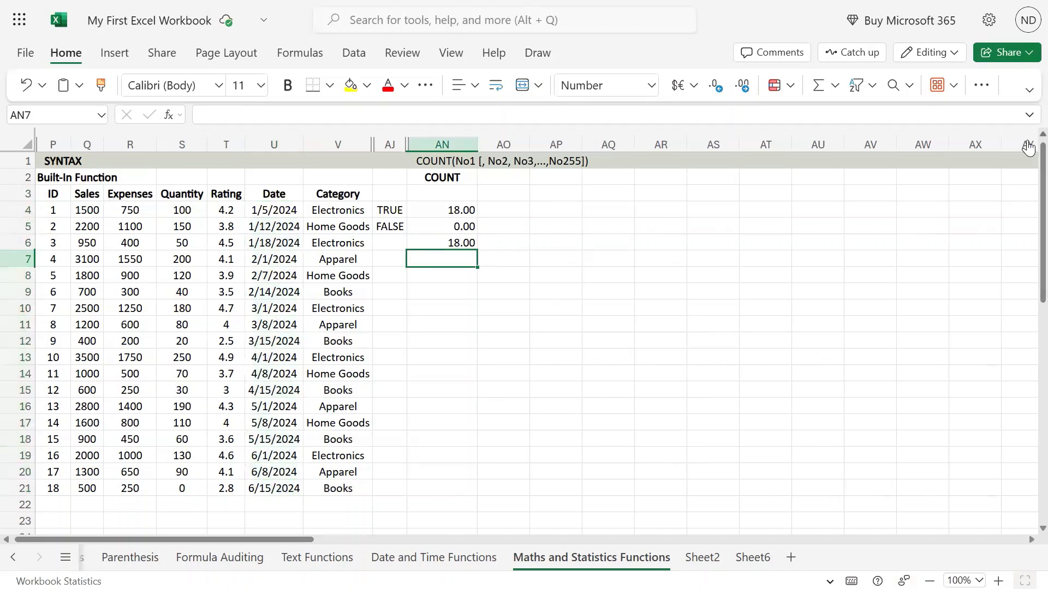
pyautogui.write('=count')
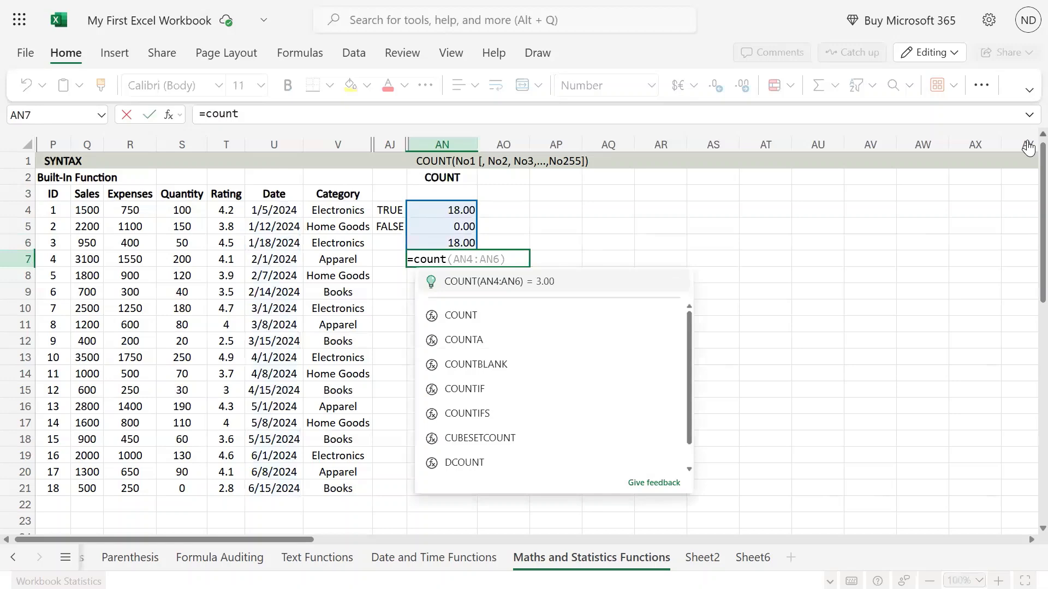
pyautogui.press('Tab')
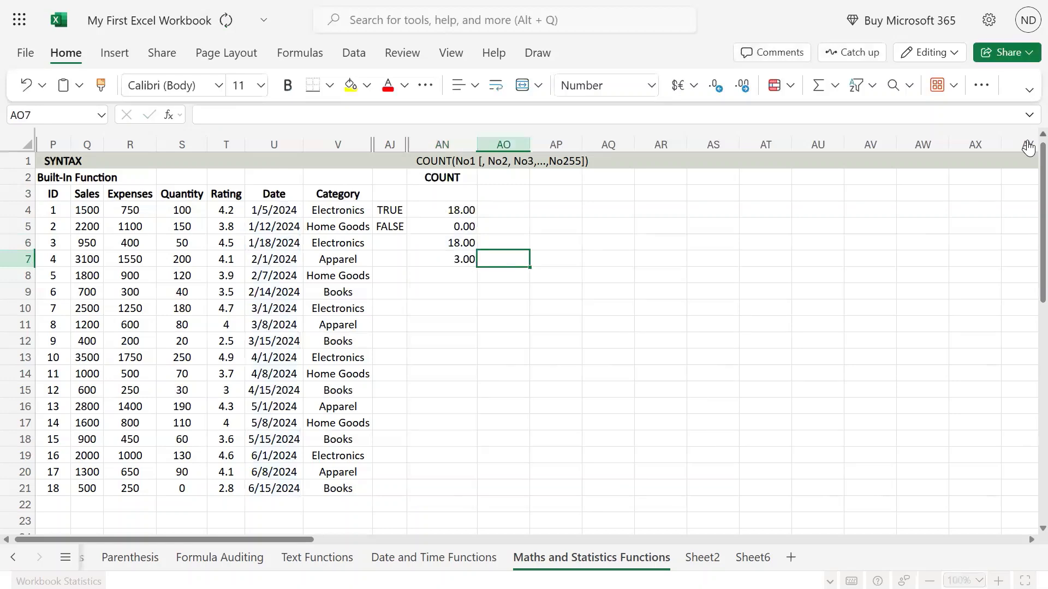
# Change the formula in AN7 to =COUNT(AJ4:AJ5) so it counts the logical values
pyautogui.press('Left')
pyautogui.press('F2')
pyautogui.hotkey('shift', 'Left')
pyautogui.hotkey('shift', 'Left')
pyautogui.hotkey('shift', 'Left')
pyautogui.hotkey('shift', 'Left')
pyautogui.hotkey('shift', 'Left')
pyautogui.hotkey('shift', 'Left')
pyautogui.hotkey('shift', 'Left')
pyautogui.hotkey('shift', 'Left')
pyautogui.hotkey('shift', 'Left')
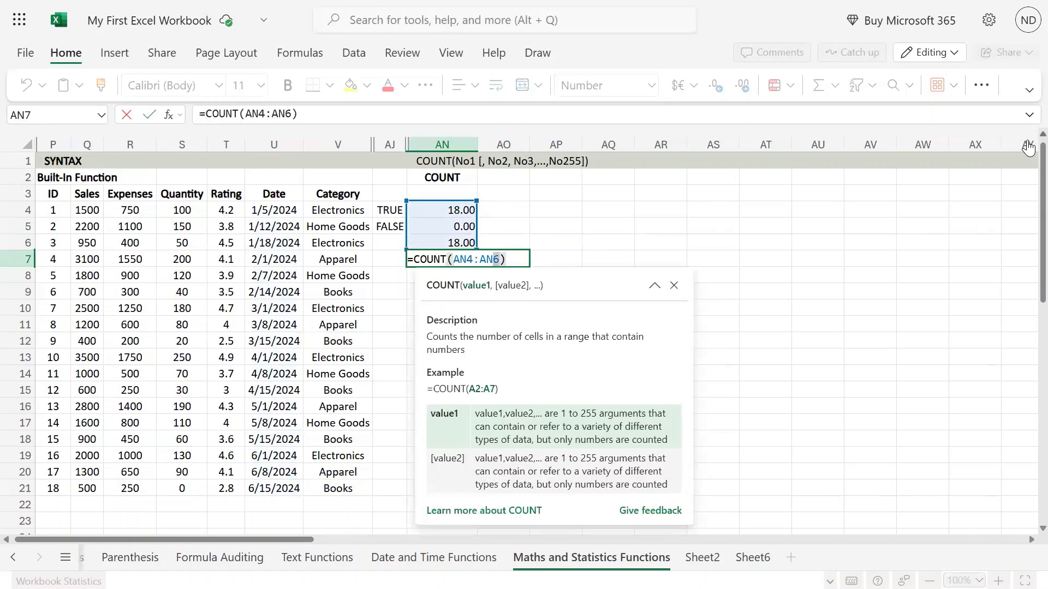
pyautogui.hotkey('shift', 'Right')
pyautogui.hotkey('shift', 'Right')
pyautogui.press('BackSpace')
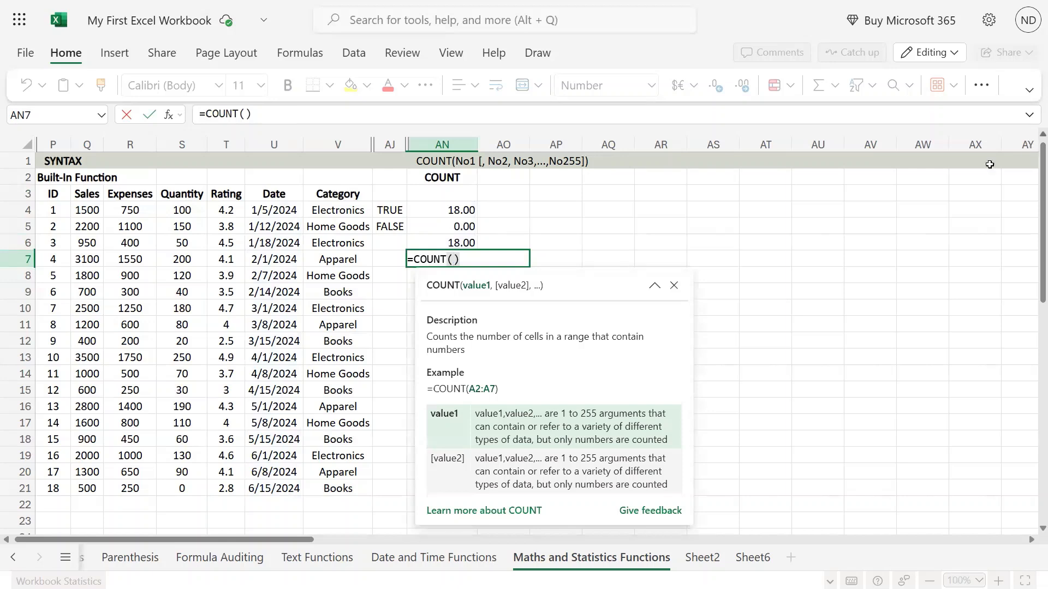
pyautogui.moveTo(383, 212); pyautogui.dragTo(387, 225)
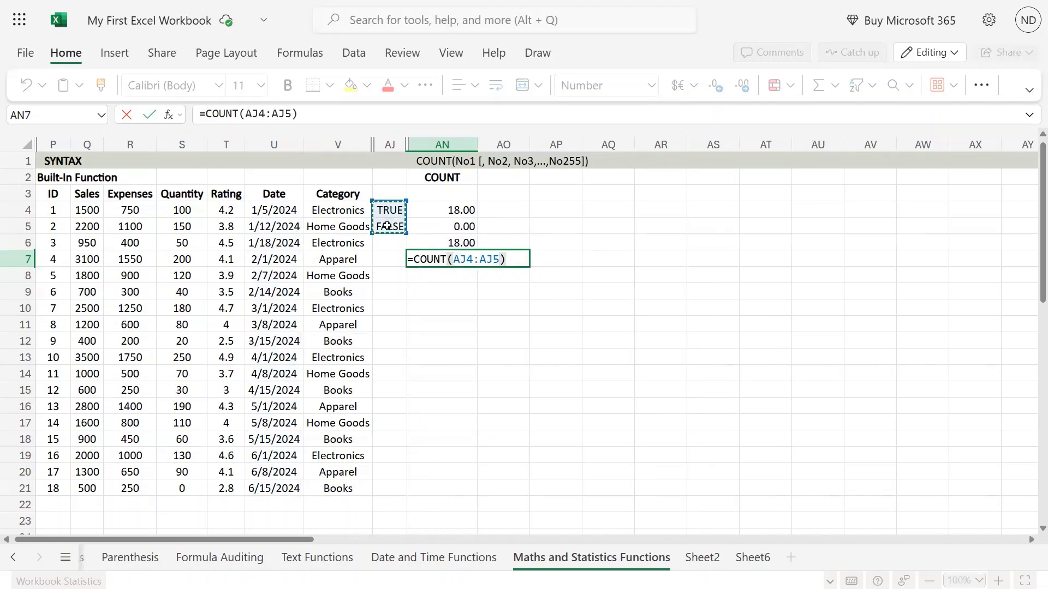
pyautogui.press('Return')
pyautogui.press('Up')
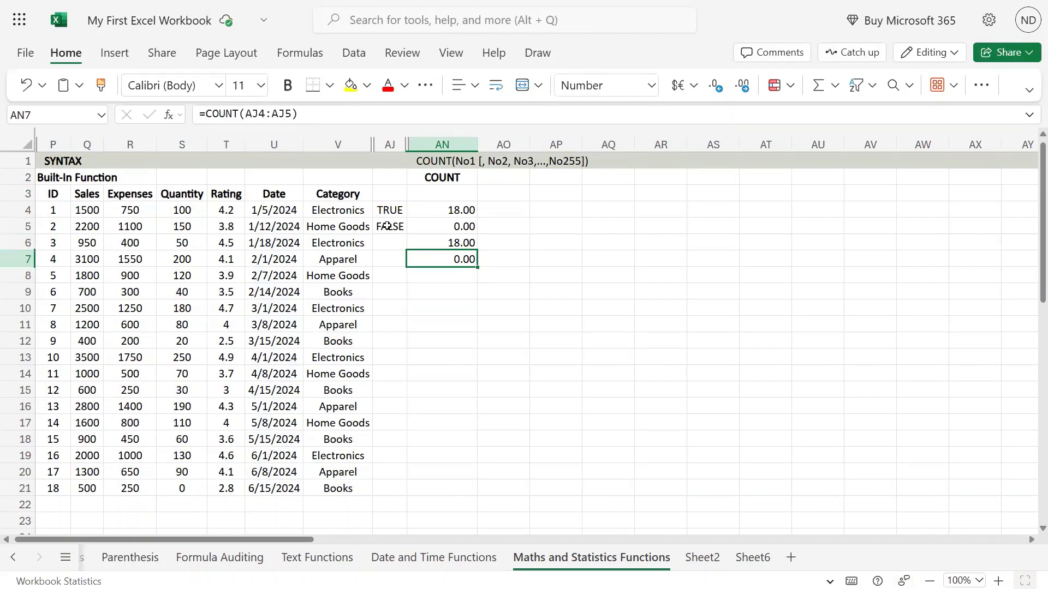
# Clear the Sales value in Q13 and check the COUNT formula in AN4
pyautogui.moveTo(523, 2)
pyautogui.click(90, 362)
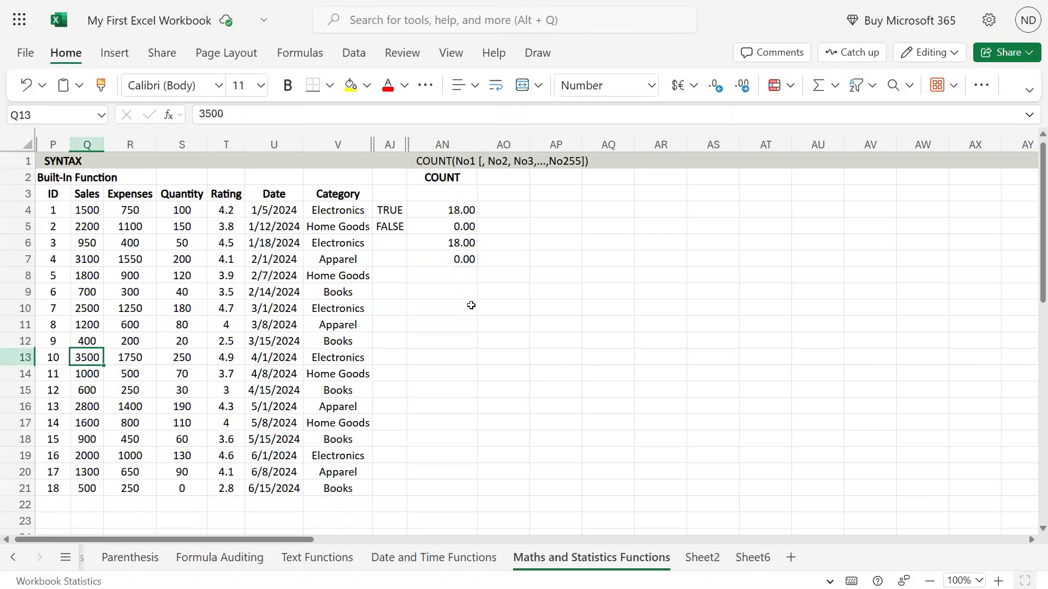
pyautogui.press('F2')
pyautogui.press('Escape')
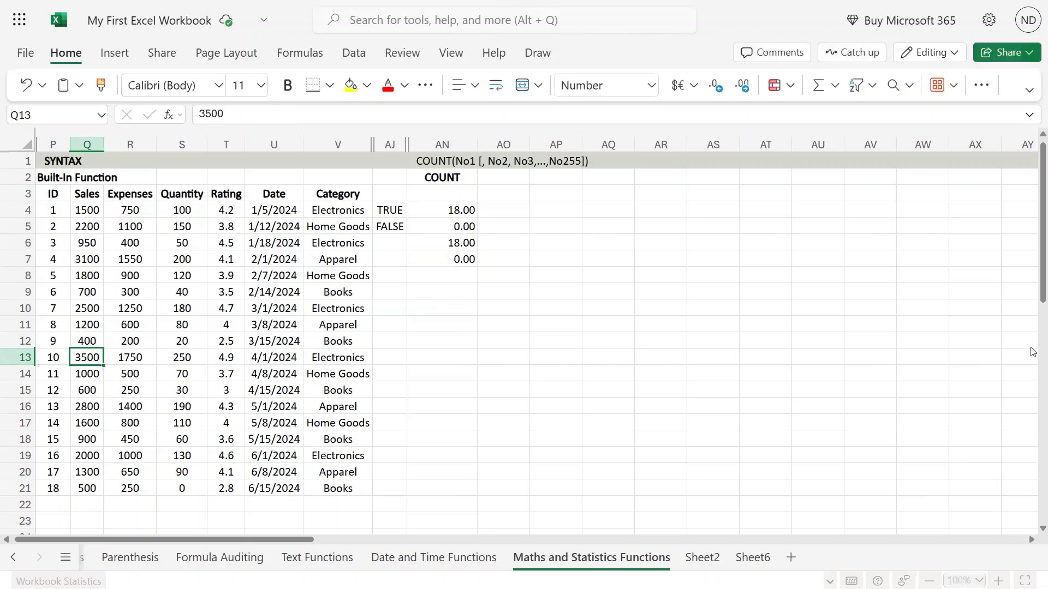
pyautogui.press('Delete')
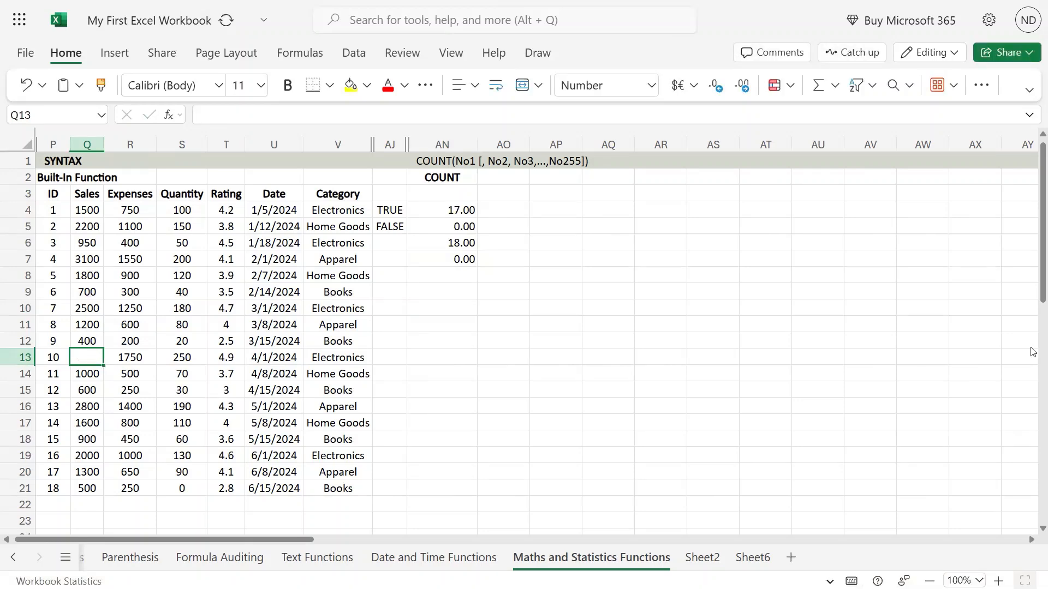
pyautogui.click(460, 212)
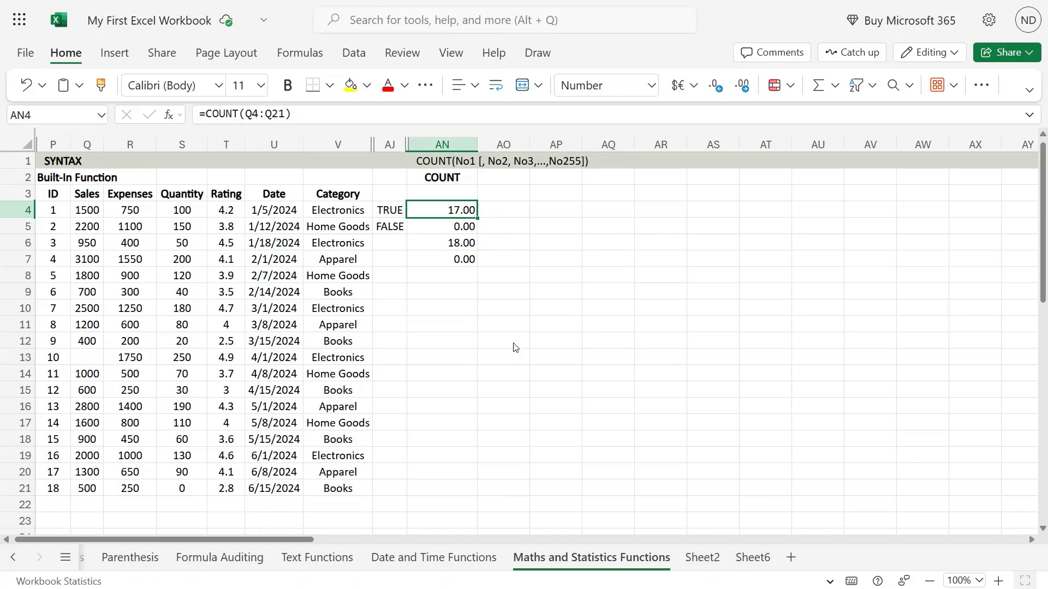
# Undo the deletion in Q13 and check the COUNT formula in AN4 again
pyautogui.hotkey('ctrl', 'z')
pyautogui.click(89, 353)
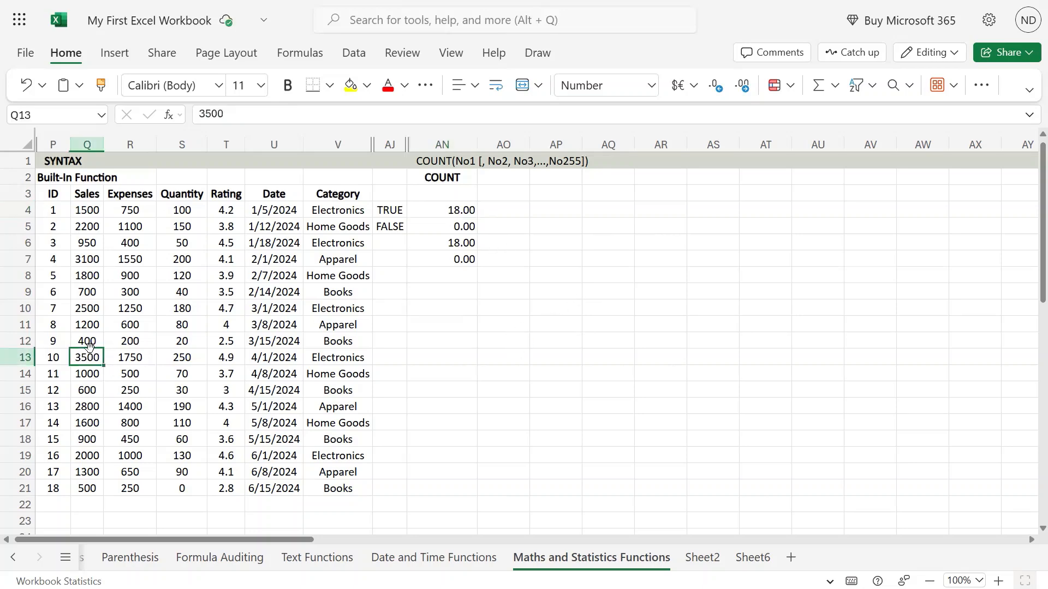
pyautogui.click(457, 214)
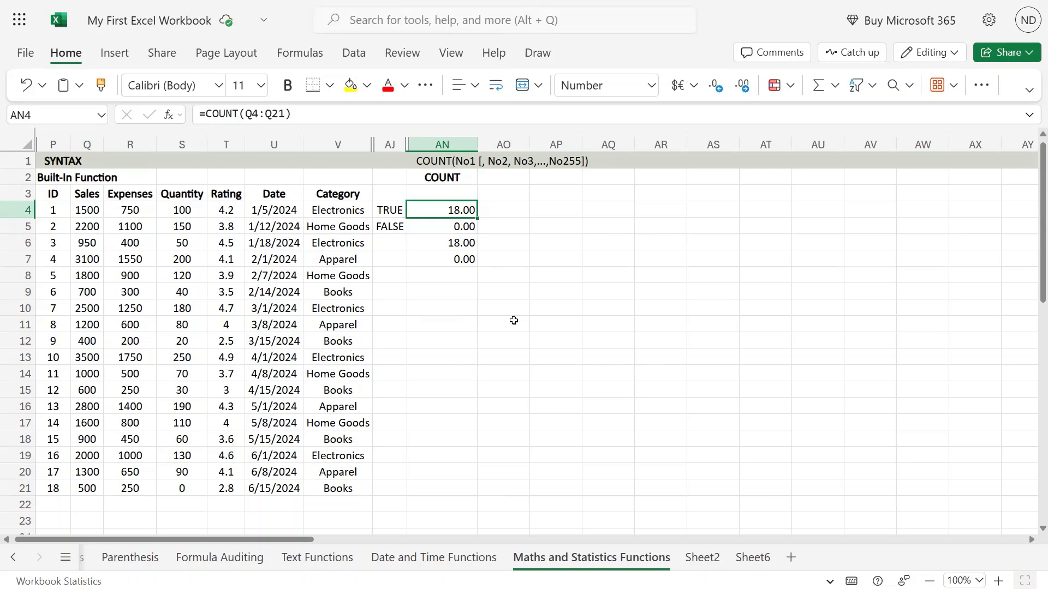
# Clear the Sales value in Q14 and check how the COUNT formula in AN4 responds
pyautogui.click(96, 375)
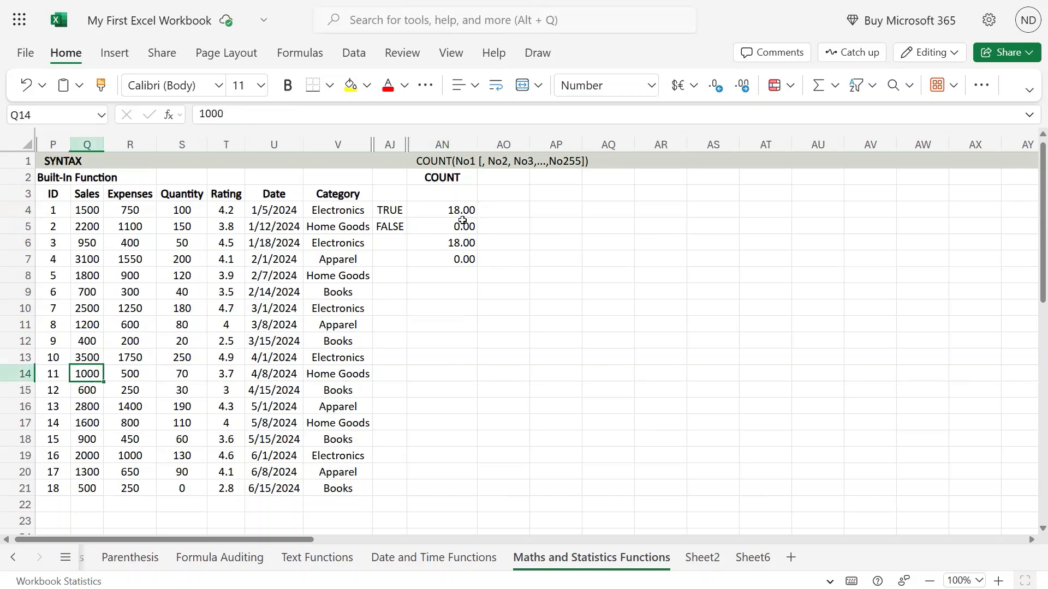
pyautogui.press('BackSpace')
pyautogui.press('Return')
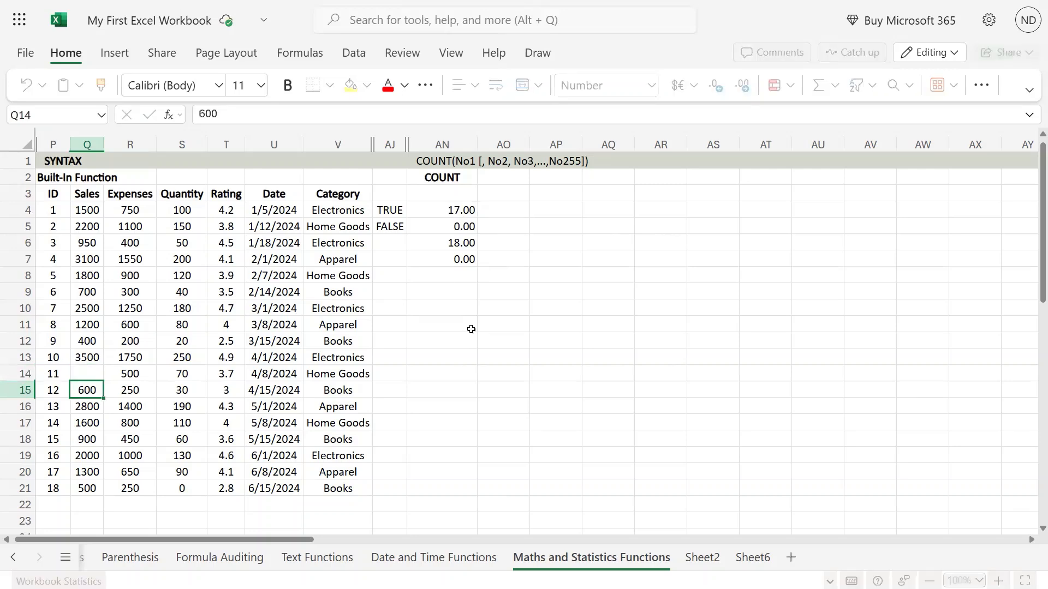
pyautogui.click(450, 213)
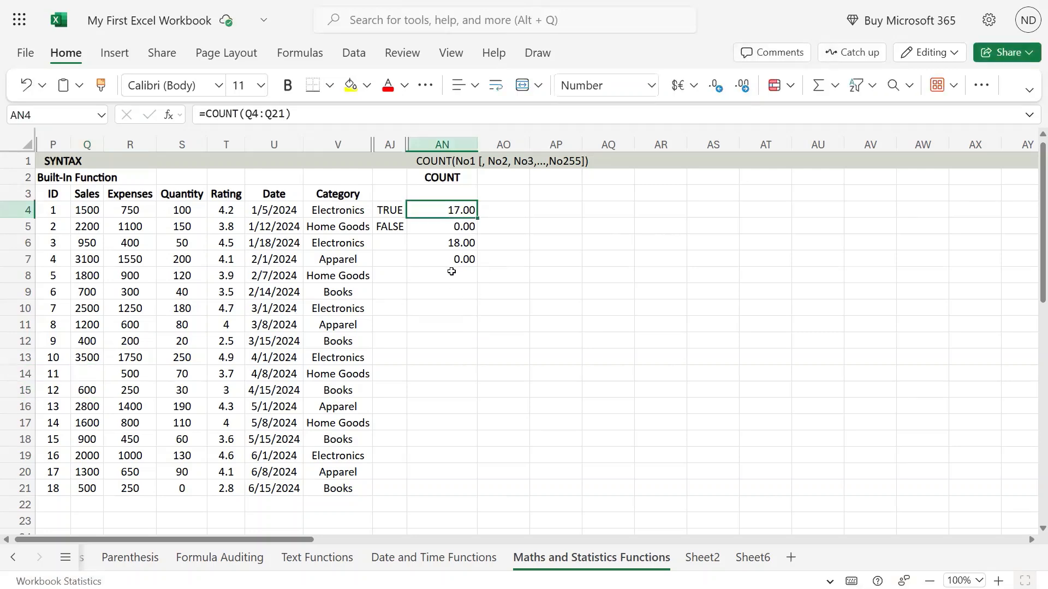
# Enter 1000 back into the empty Sales cell Q14, keeping that cell selected
pyautogui.click(95, 373)
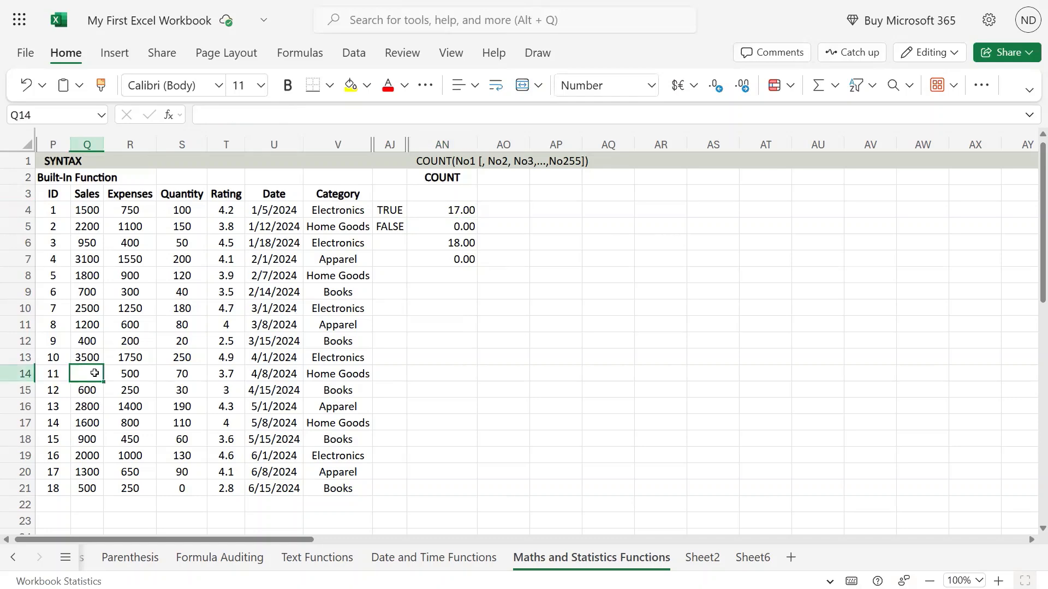
pyautogui.write('1000')
pyautogui.hotkey('ctrl', 'Return')
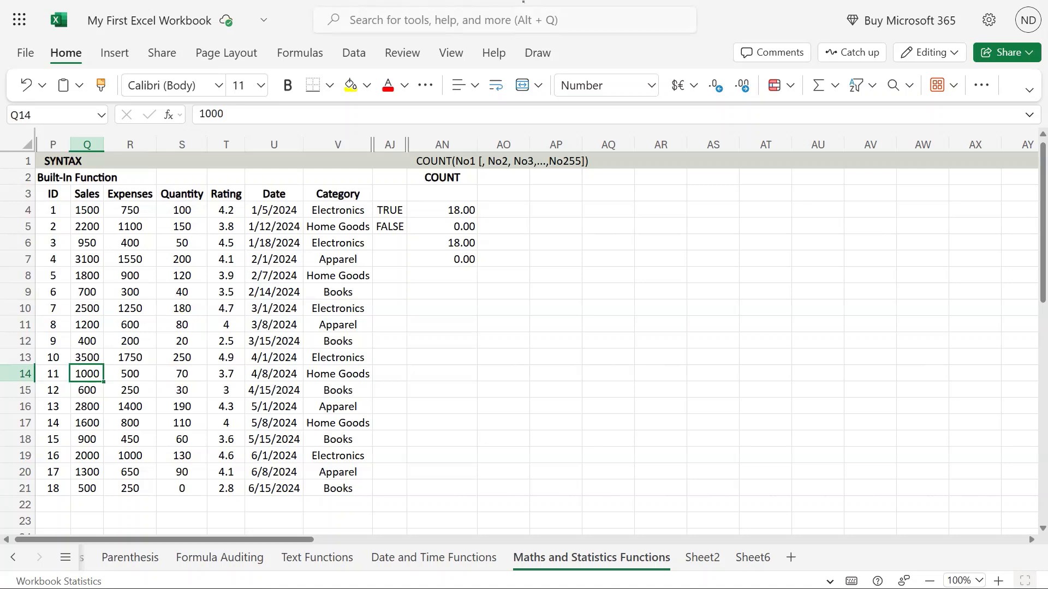
# Highlight the Category text in V4:V21, and select AN4 to view its COUNT formula
pyautogui.moveTo(339, 211); pyautogui.dragTo(339, 490)
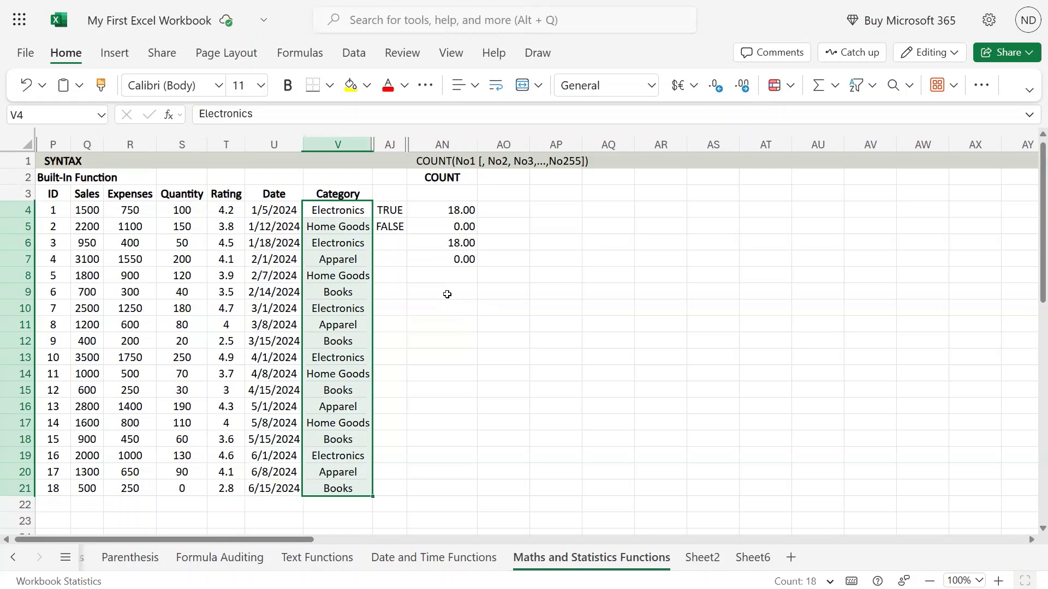
pyautogui.click(447, 213)
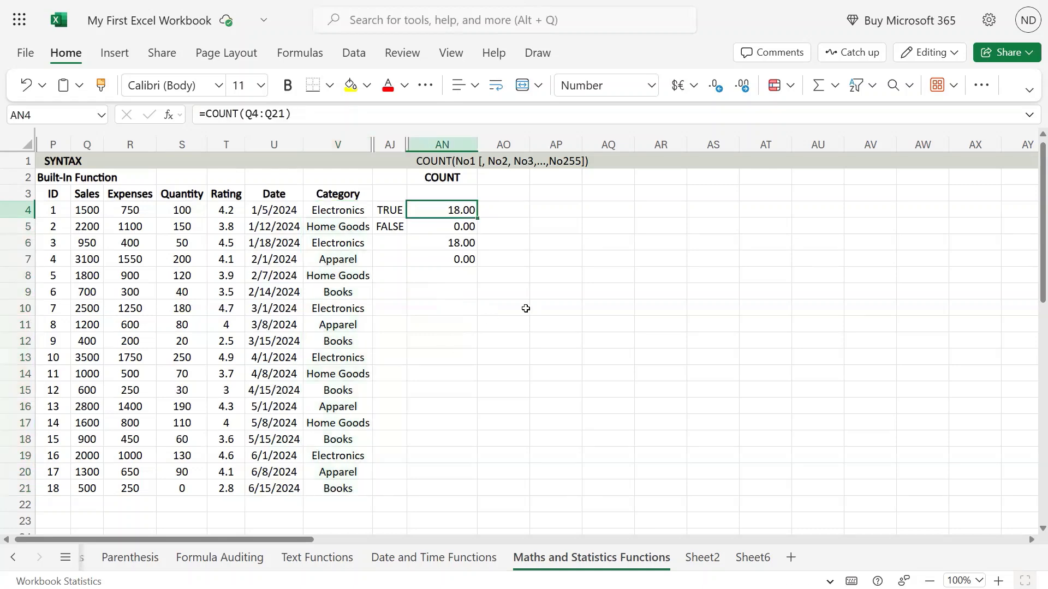